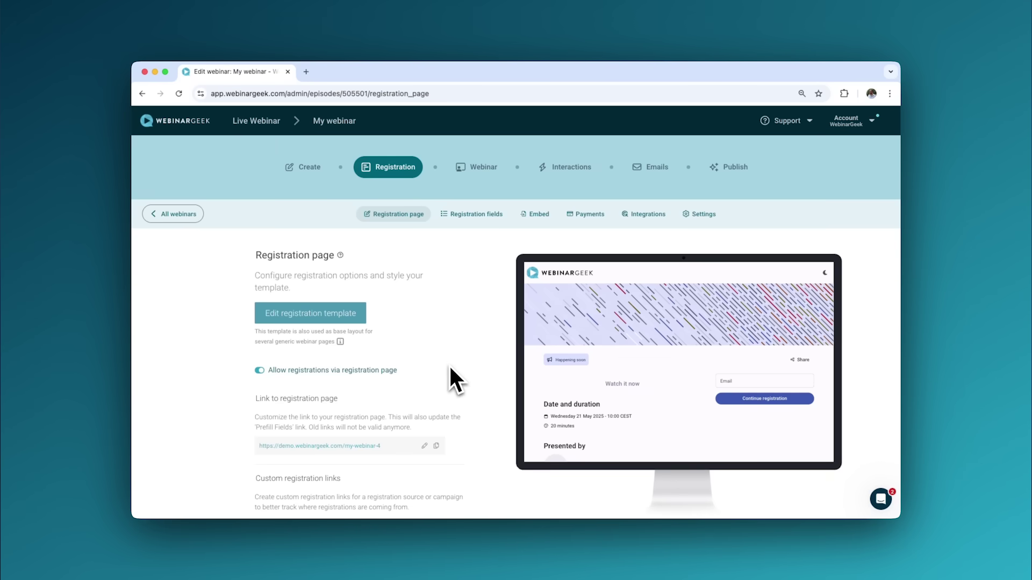
- Title the registration page 'Product Demo webinar' and paste in the About this event description
{"action": "mouse_move", "coordinate": [575, 352]}
{"action": "left_click", "coordinate": [661, 363]}
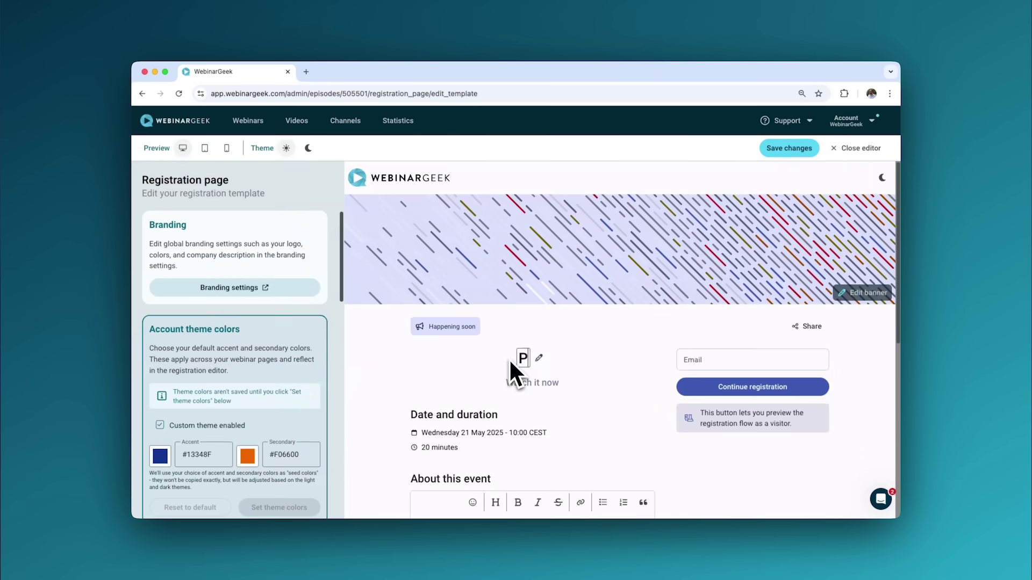
{"action": "type", "text": "ct Demo webinar"}
{"action": "scroll", "coordinate": [517, 370], "scroll_direction": "down", "scroll_amount": 3}
{"action": "left_click", "coordinate": [532, 390]}
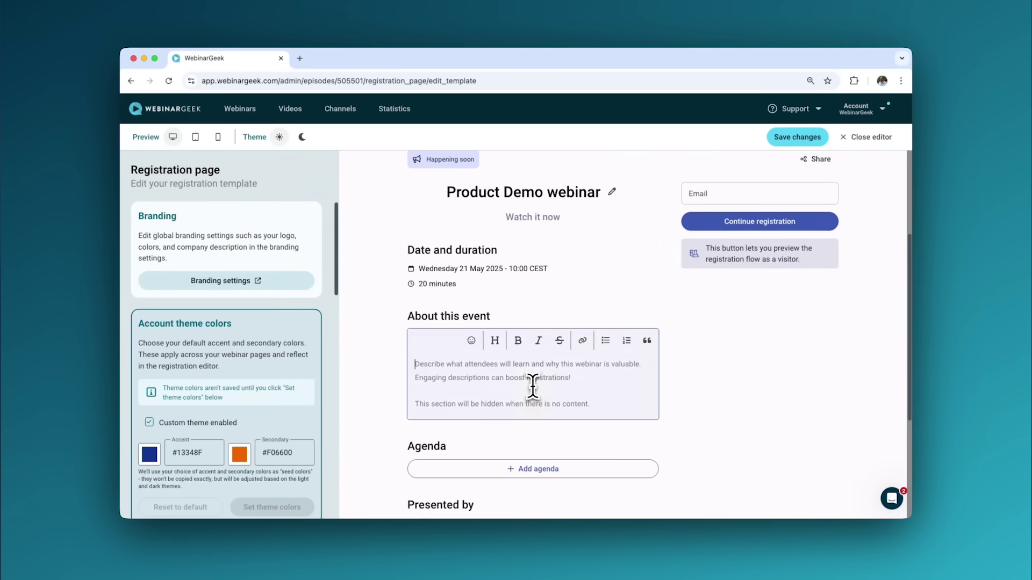
{"action": "key", "text": "ctrl+v"}
{"action": "scroll", "coordinate": [693, 420], "scroll_direction": "up", "scroll_amount": 5}
- Apply the new Product Demo banner image and save the registration template
{"action": "left_click", "coordinate": [854, 297]}
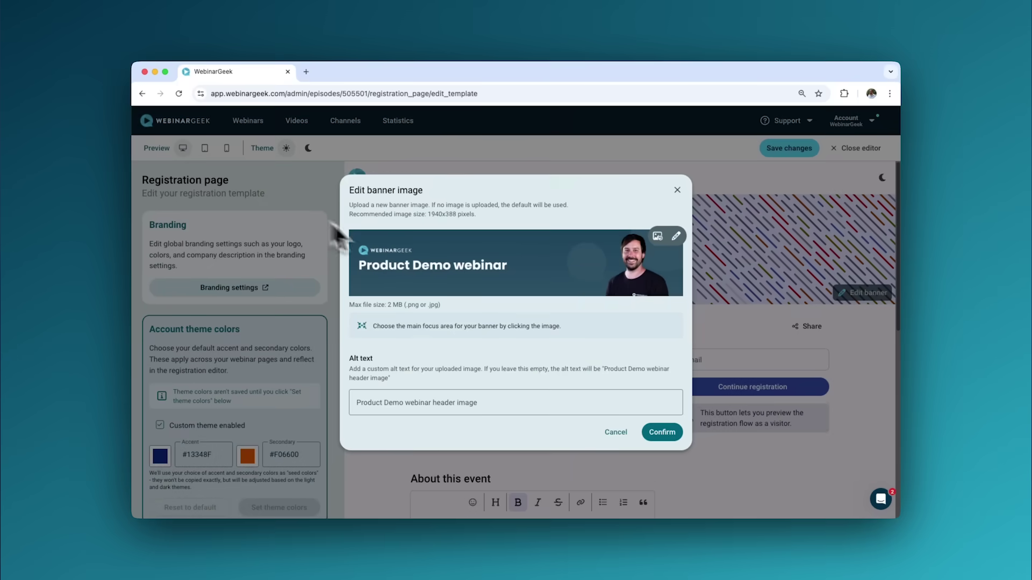
{"action": "left_click", "coordinate": [653, 432]}
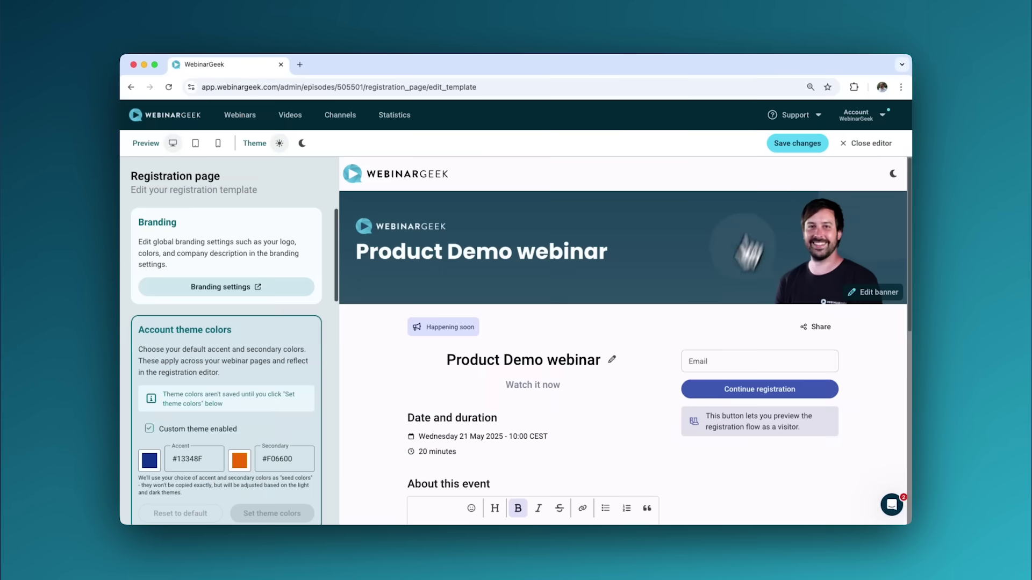
{"action": "left_click", "coordinate": [797, 143]}
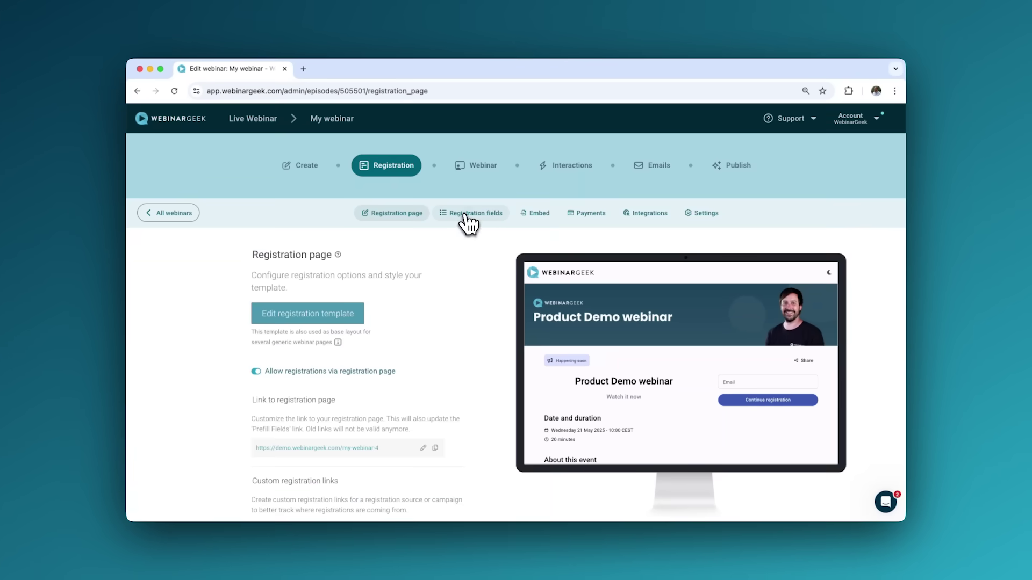
- Add a Company name general field to the registration form
{"action": "left_click", "coordinate": [465, 216]}
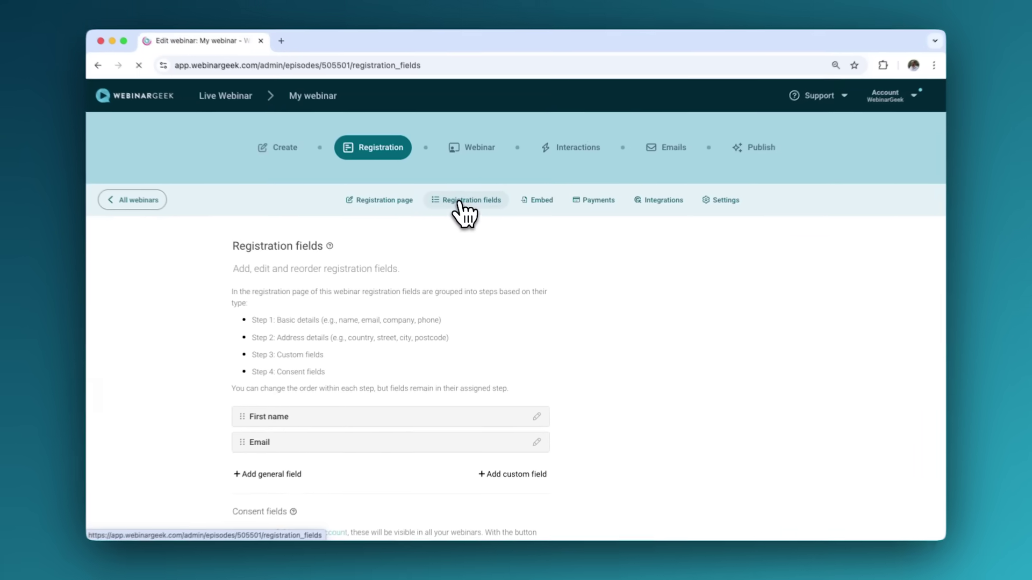
{"action": "scroll", "coordinate": [461, 263], "scroll_direction": "down", "scroll_amount": 3}
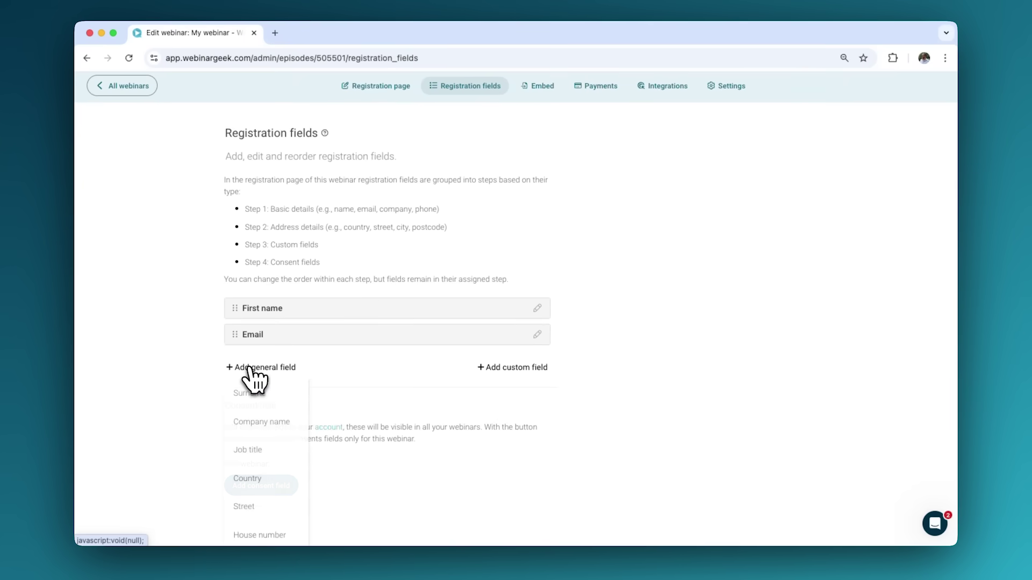
{"action": "left_click", "coordinate": [262, 422]}
{"action": "scroll", "coordinate": [175, 410], "scroll_direction": "up", "scroll_amount": 3}
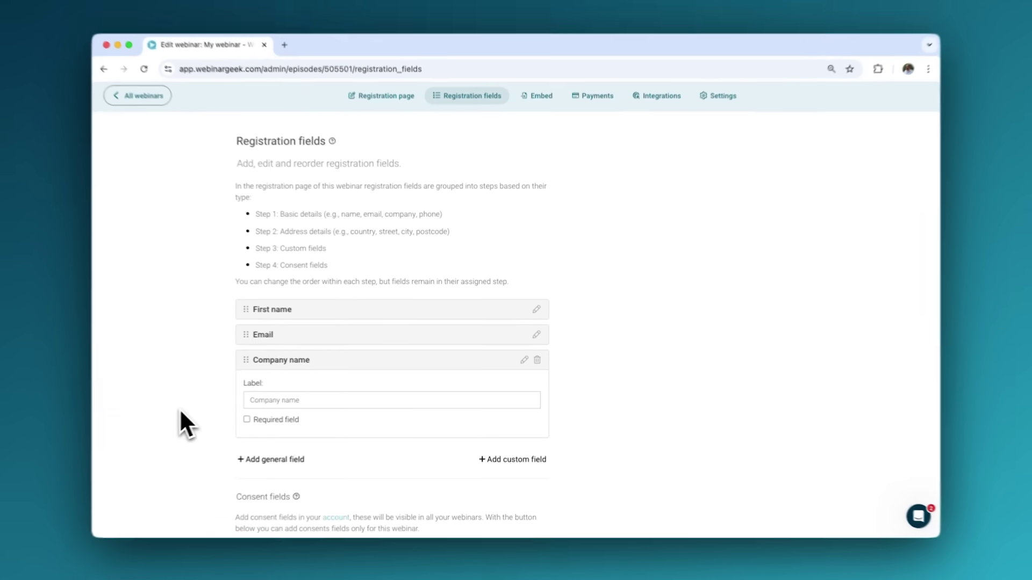
- Show the Inline registration page embed code and preview
{"action": "left_click", "coordinate": [535, 214]}
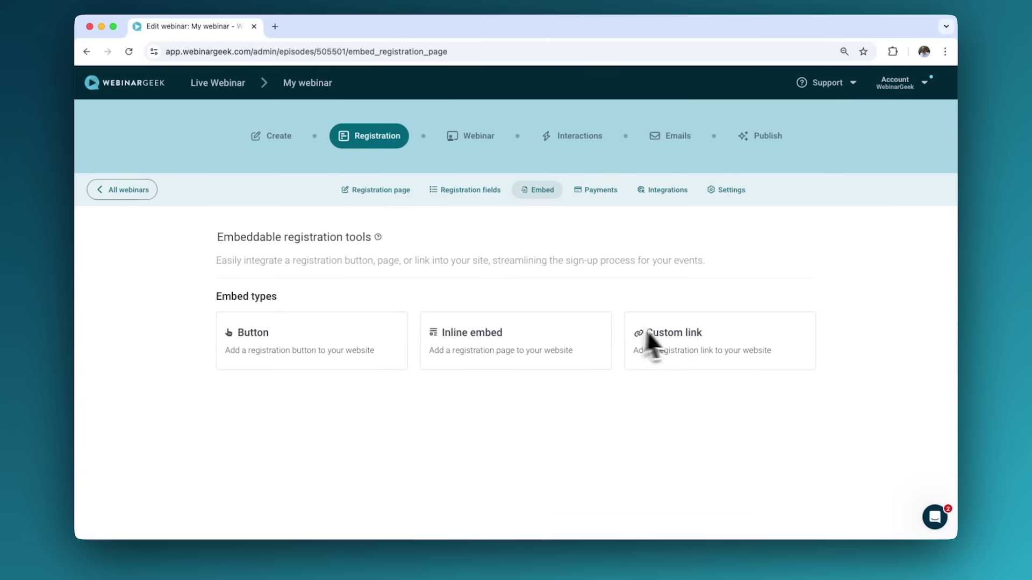
{"action": "left_click", "coordinate": [532, 355]}
{"action": "scroll", "coordinate": [518, 357], "scroll_direction": "down", "scroll_amount": 5}
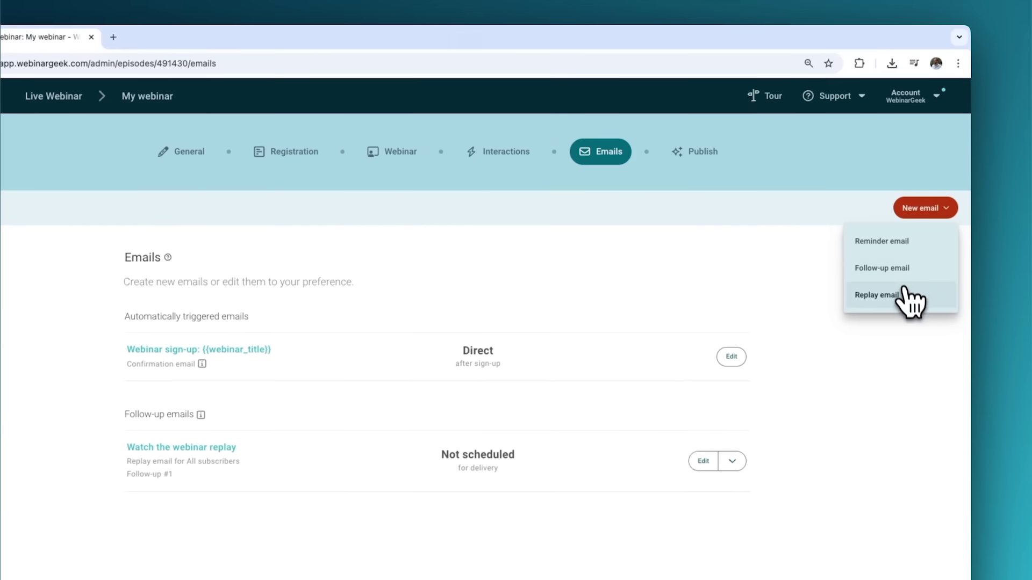
- Create Reminder #1 ('Webinar starts soon') from a new template and return to its settings
{"action": "left_click", "coordinate": [827, 209]}
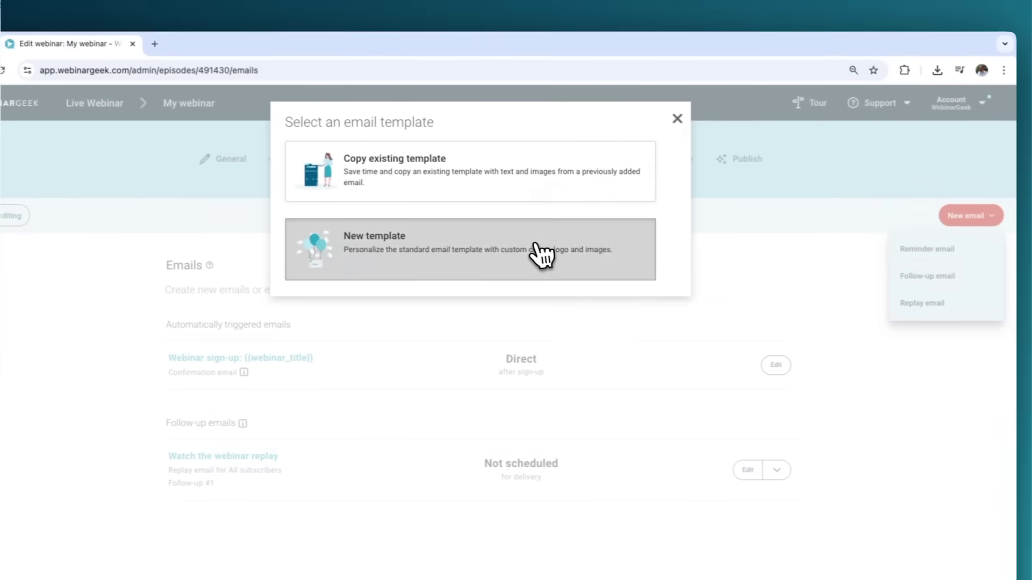
{"action": "left_click", "coordinate": [496, 246]}
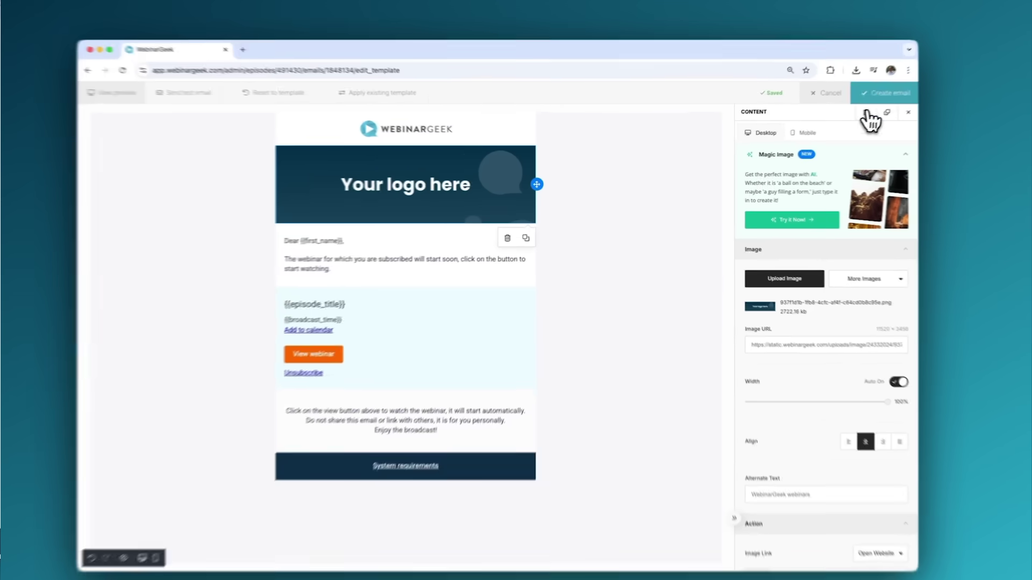
{"action": "left_click", "coordinate": [876, 95]}
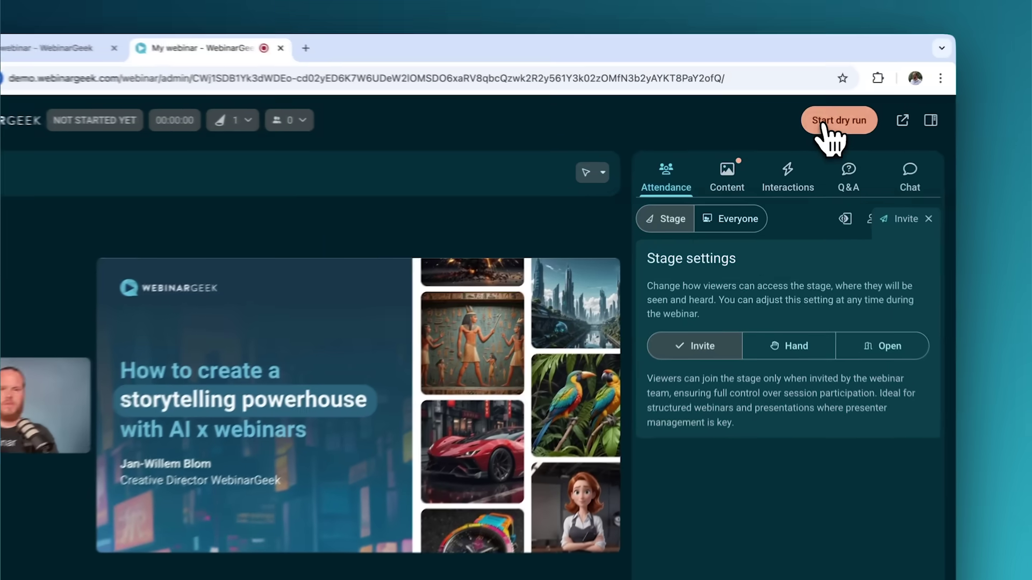
- Start a dry run and move the floating presenter tile to top right, bottom right, bottom left, top left
{"action": "left_click", "coordinate": [824, 123]}
{"action": "left_click", "coordinate": [536, 414]}
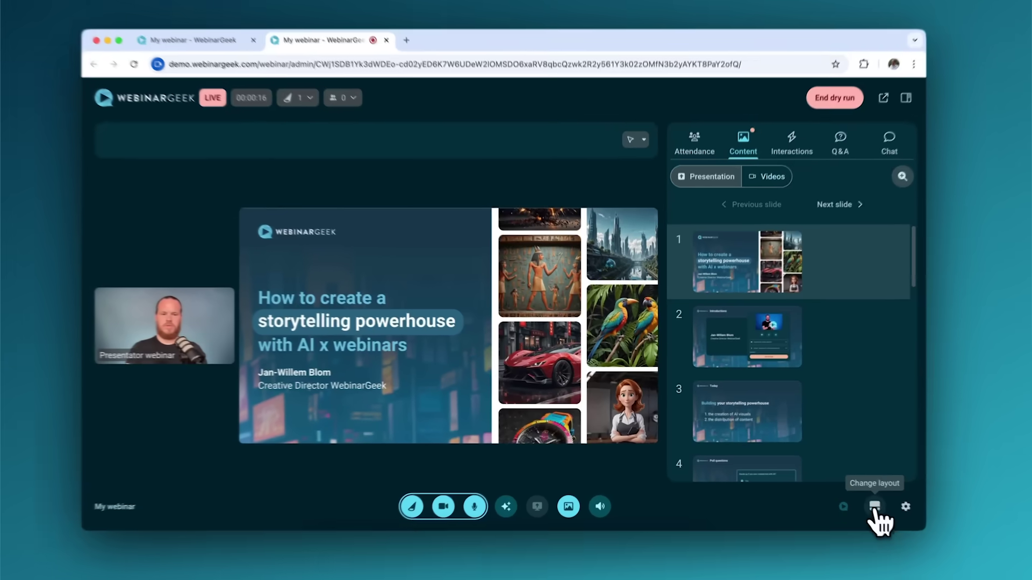
{"action": "left_click", "coordinate": [875, 506]}
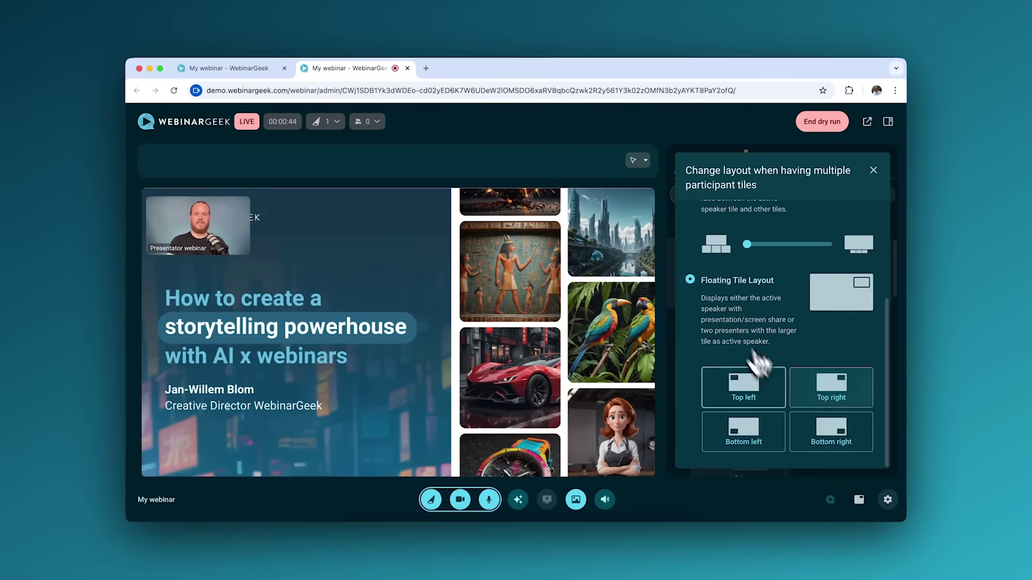
{"action": "left_click", "coordinate": [828, 388]}
{"action": "left_click", "coordinate": [828, 432]}
{"action": "left_click", "coordinate": [744, 433]}
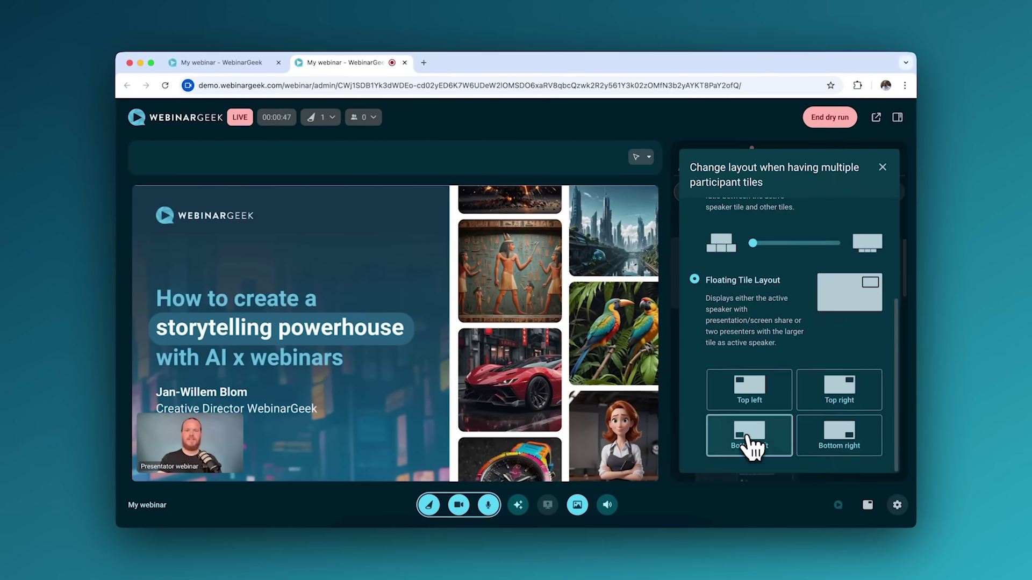
{"action": "left_click", "coordinate": [748, 388]}
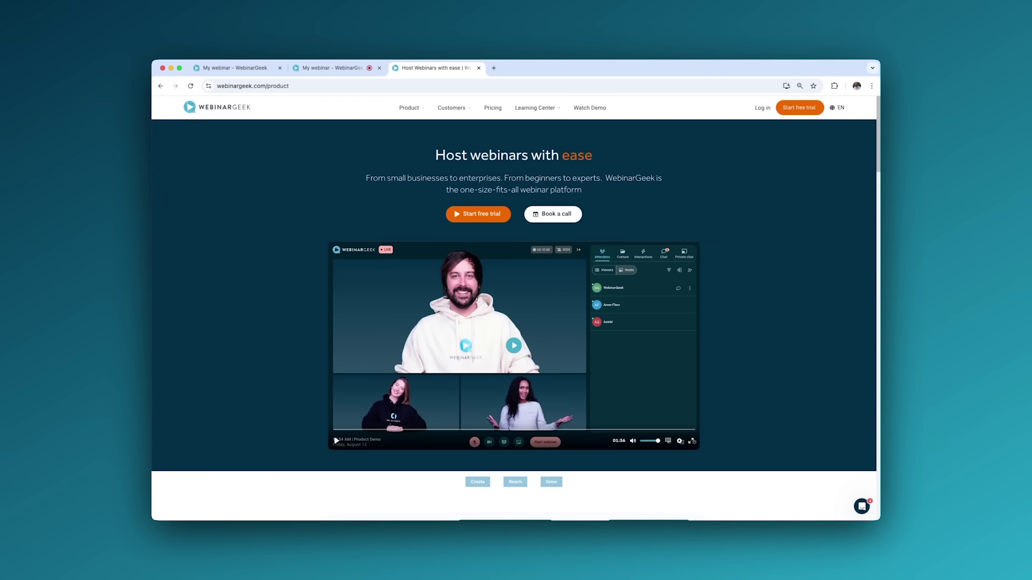
- Try the neon virtual background, switch to the furnished room background, and advance one slide
{"action": "scroll", "coordinate": [514, 322], "scroll_direction": "down", "scroll_amount": 4}
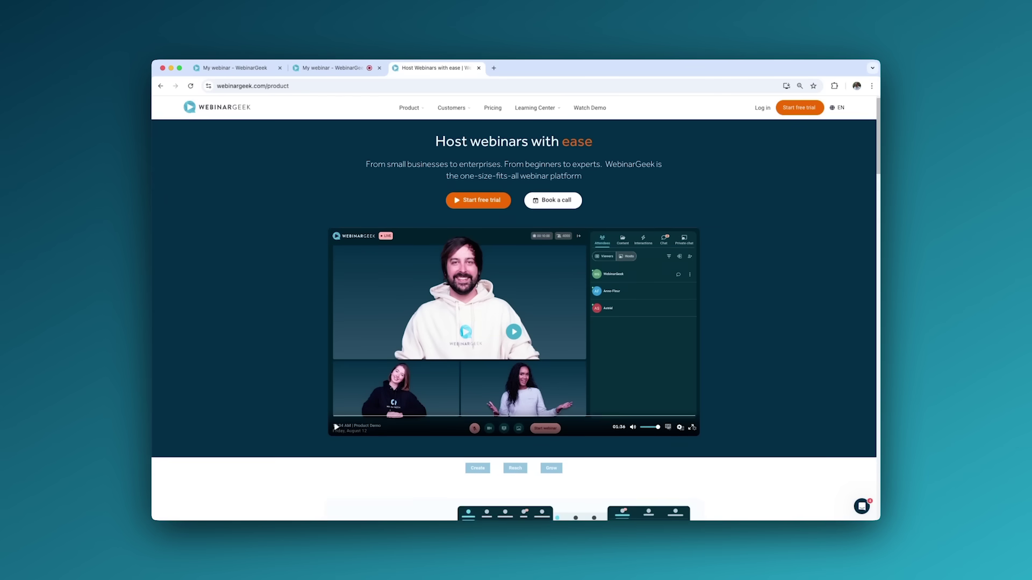
{"action": "scroll", "coordinate": [514, 323], "scroll_direction": "down", "scroll_amount": 2}
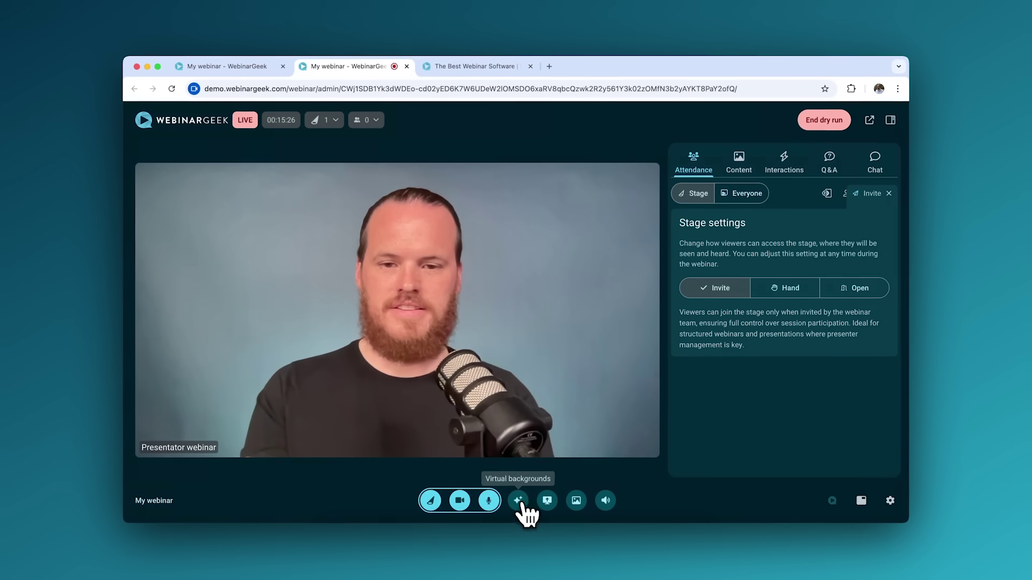
{"action": "left_click", "coordinate": [519, 500]}
{"action": "left_click", "coordinate": [494, 332]}
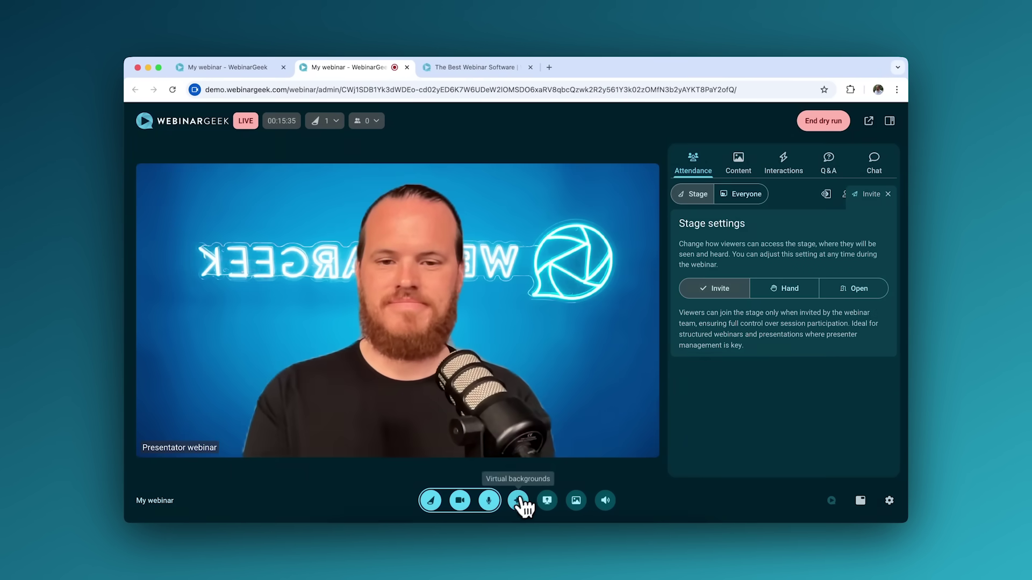
{"action": "left_click", "coordinate": [518, 500]}
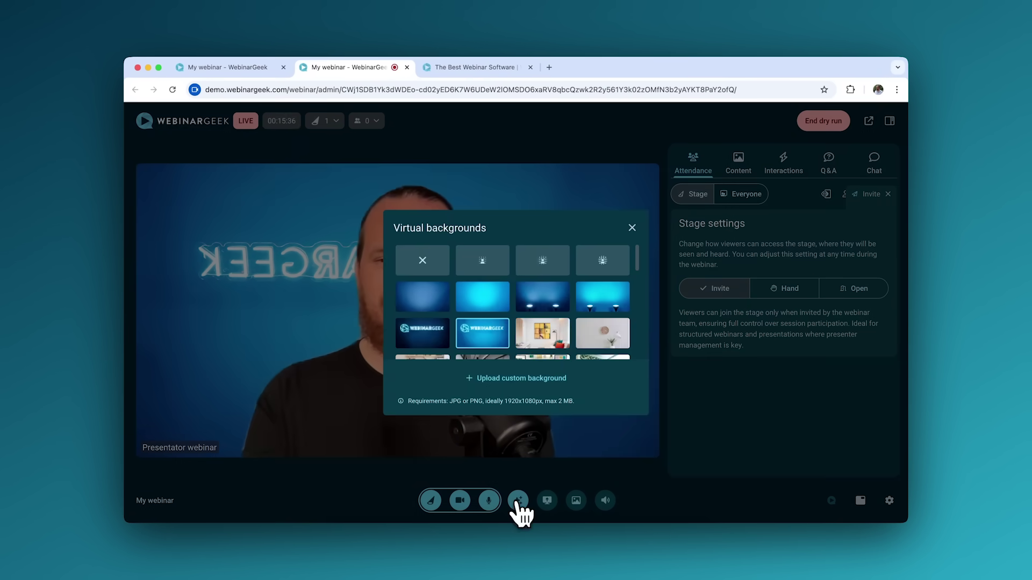
{"action": "left_click", "coordinate": [541, 333]}
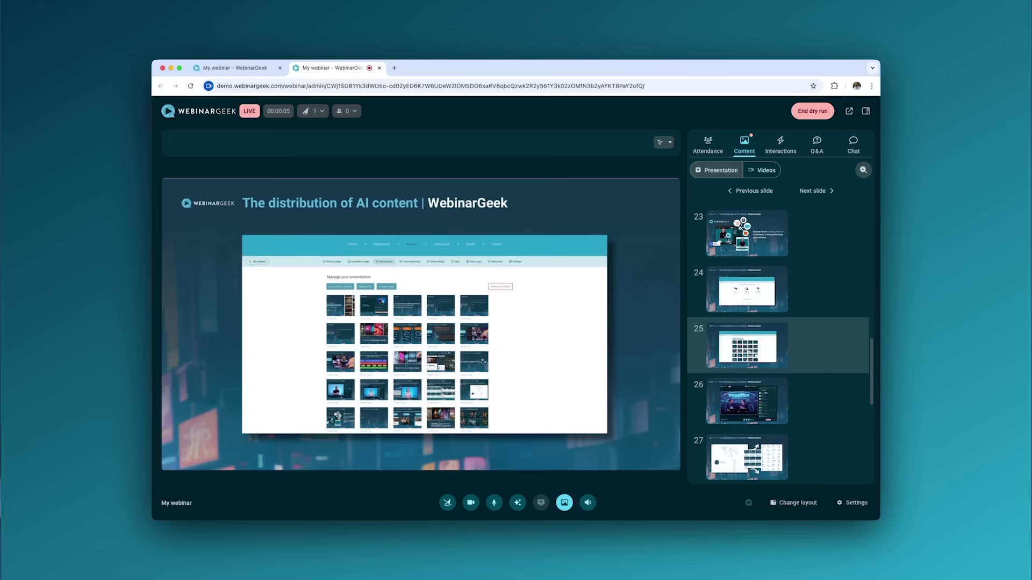
{"action": "key", "text": "Right"}
{"action": "key", "text": "Right"}
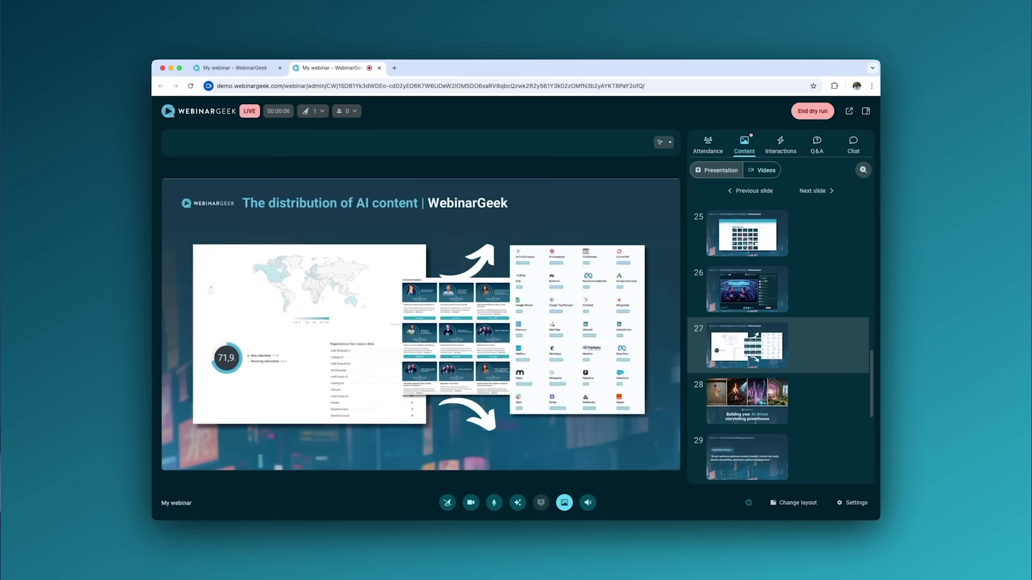
{"action": "left_click", "coordinate": [762, 170]}
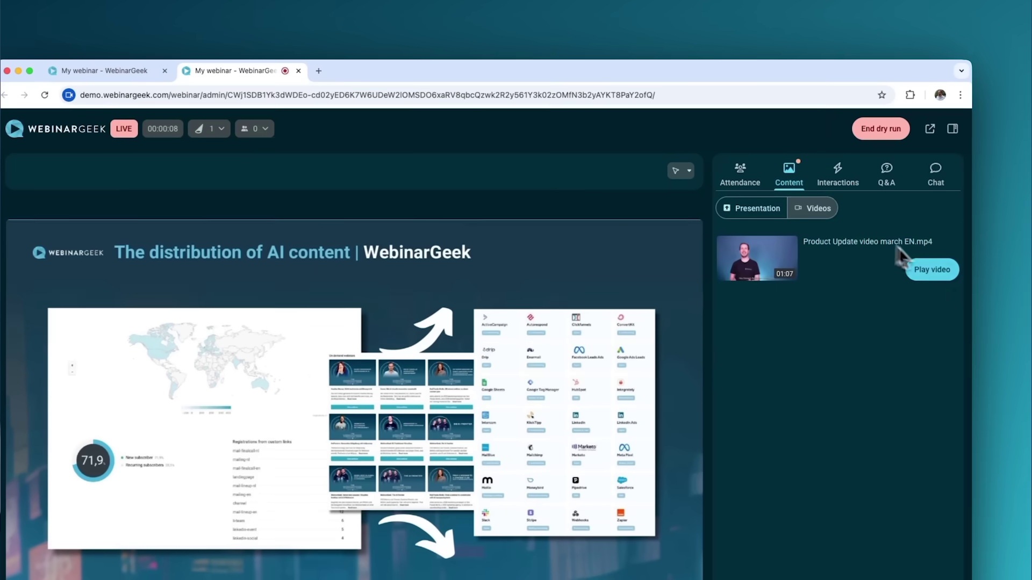
- Play 'Product Update video march EN.mp4' on stage for the viewers
{"action": "left_click", "coordinate": [852, 216]}
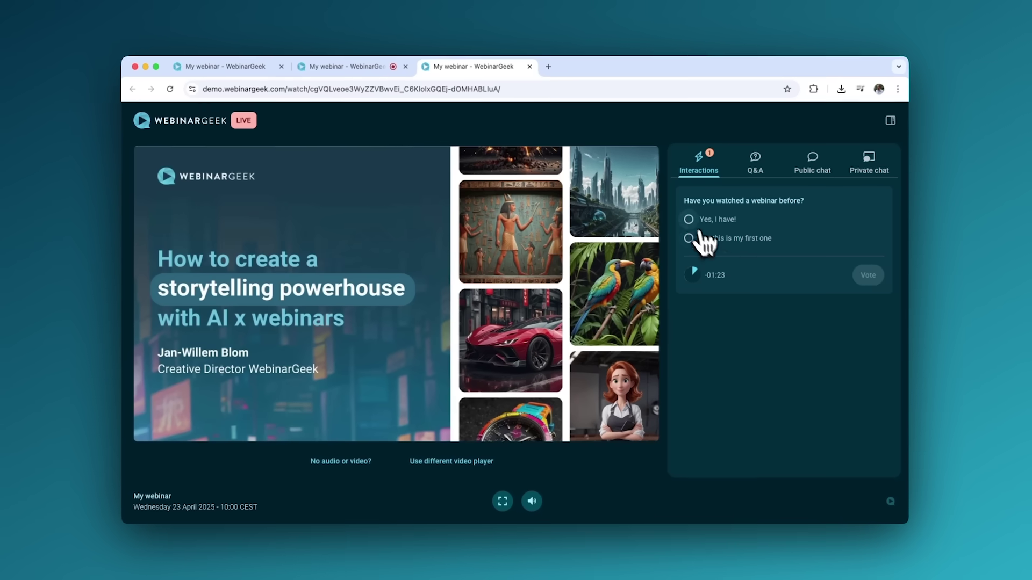
- Vote 'Yes, I have!' in the poll, ask if webinars are recorded automatically, and answer 'yes they are'
{"action": "left_click", "coordinate": [689, 220]}
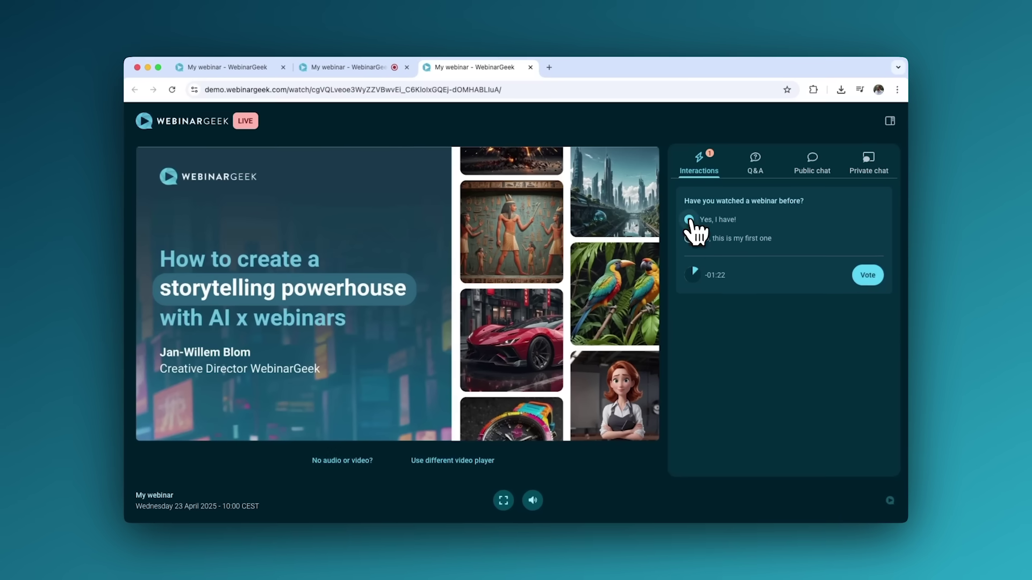
{"action": "left_click", "coordinate": [868, 275]}
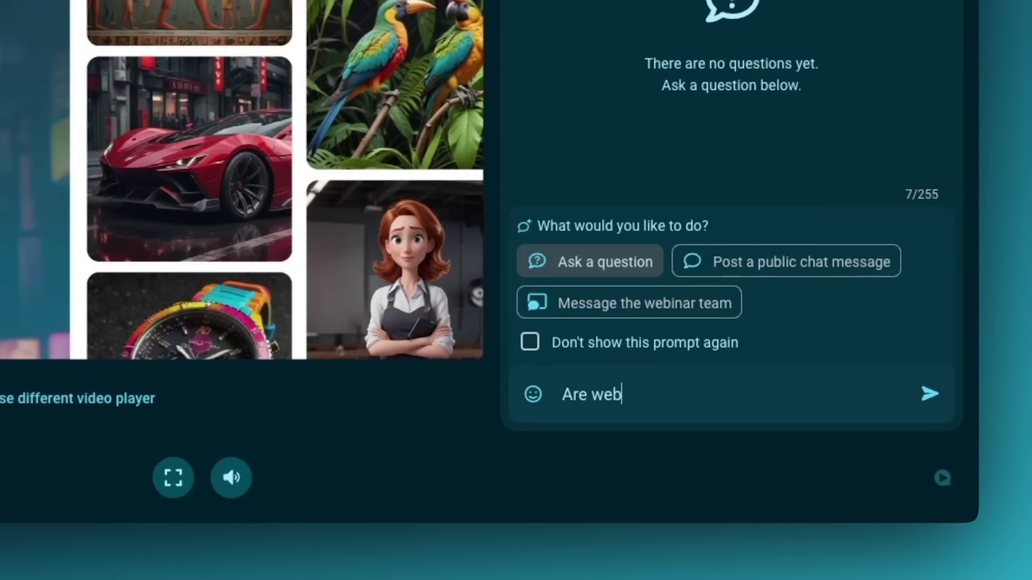
{"action": "type", "text": "inars automatically recorded?"}
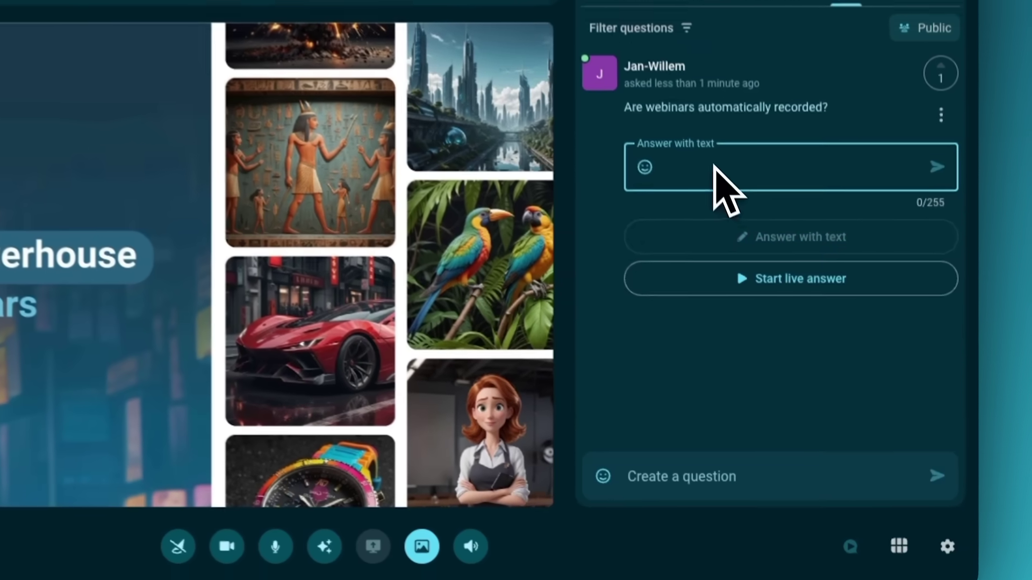
{"action": "type", "text": "yes they ar"}
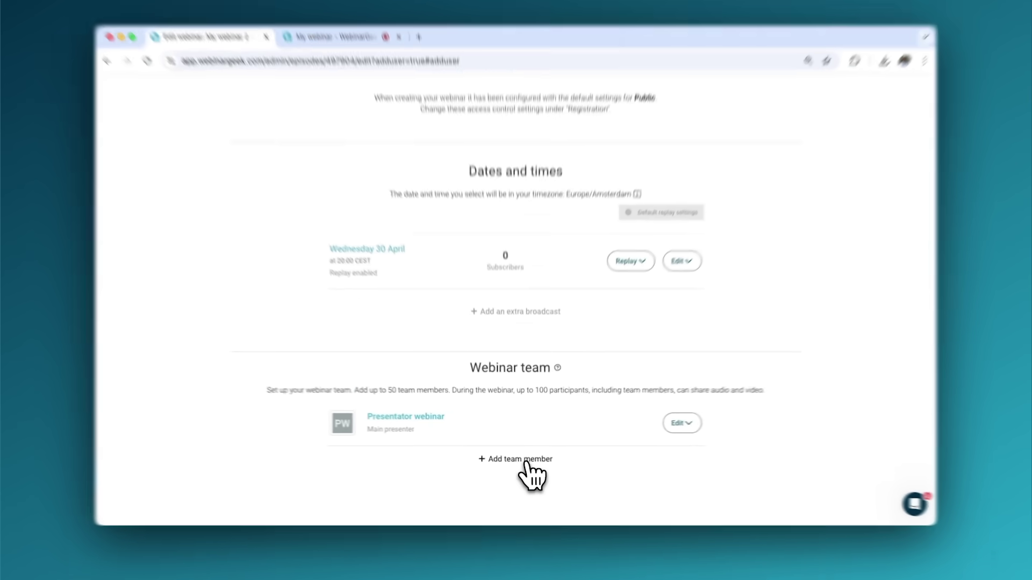
- Add a Custom-role team member allowed to start/stop the webinar, manage the stage, and enable audio & video
{"action": "left_click", "coordinate": [526, 460]}
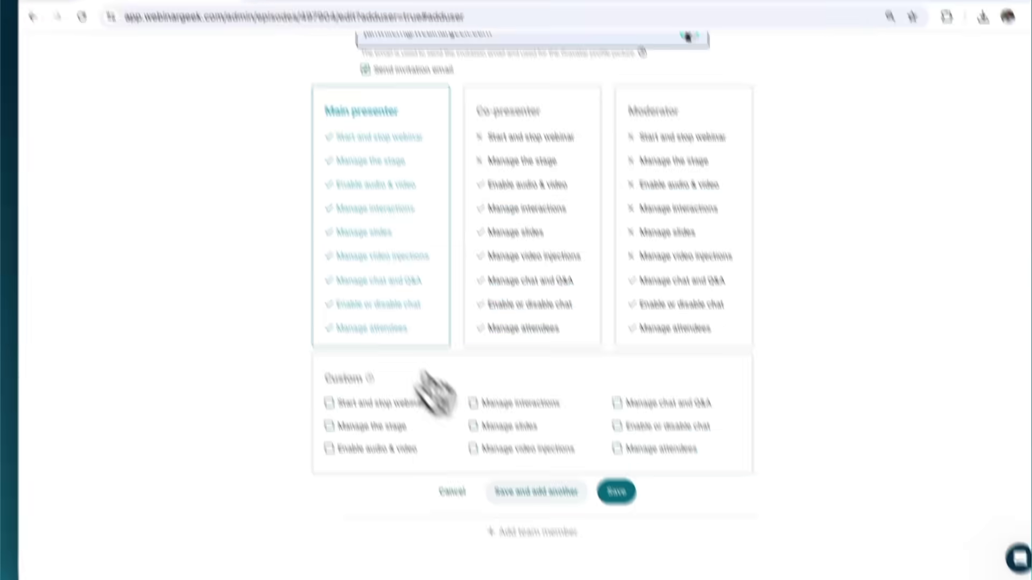
{"action": "left_click", "coordinate": [720, 317]}
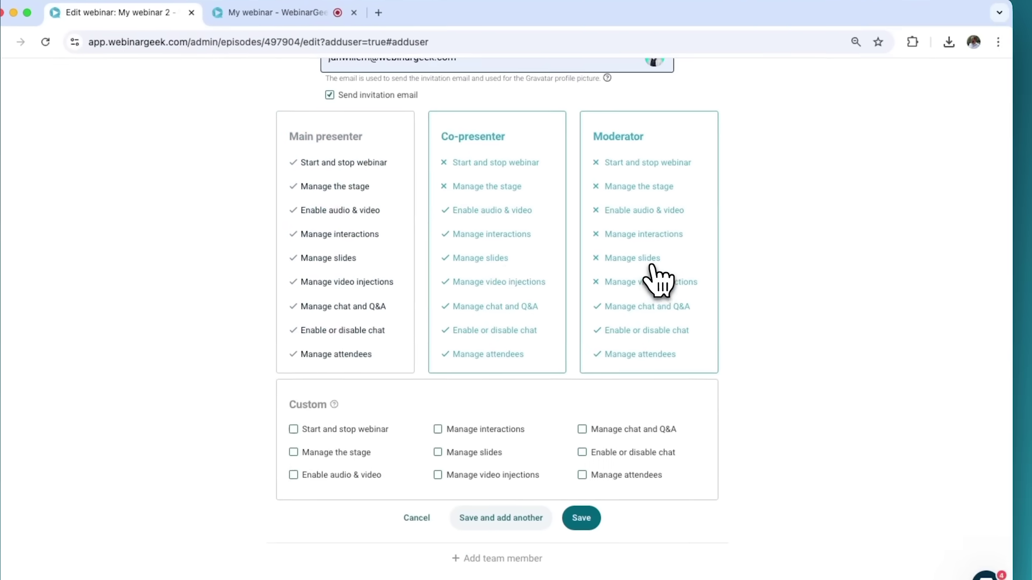
{"action": "left_click", "coordinate": [406, 466]}
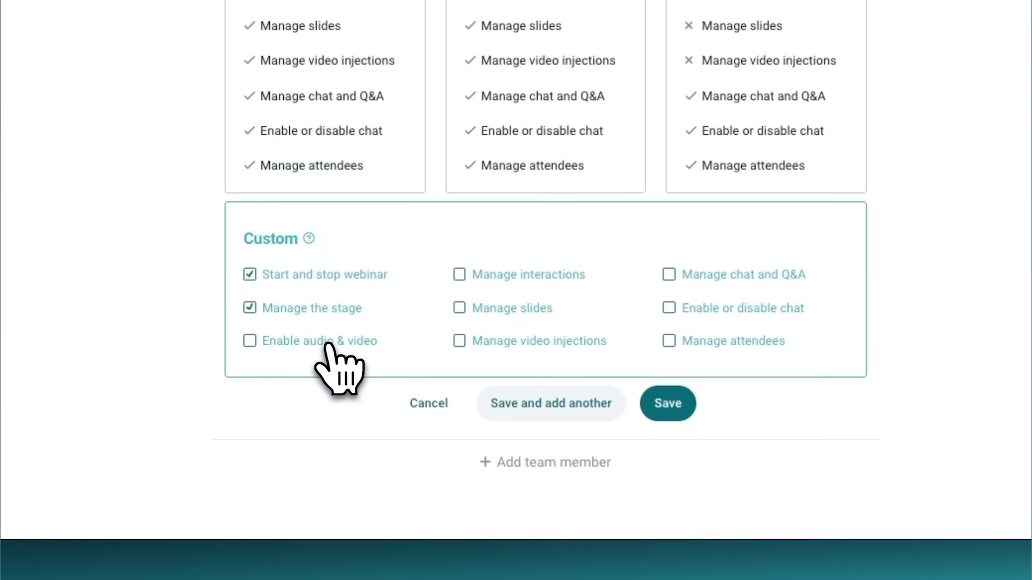
{"action": "left_click", "coordinate": [669, 404]}
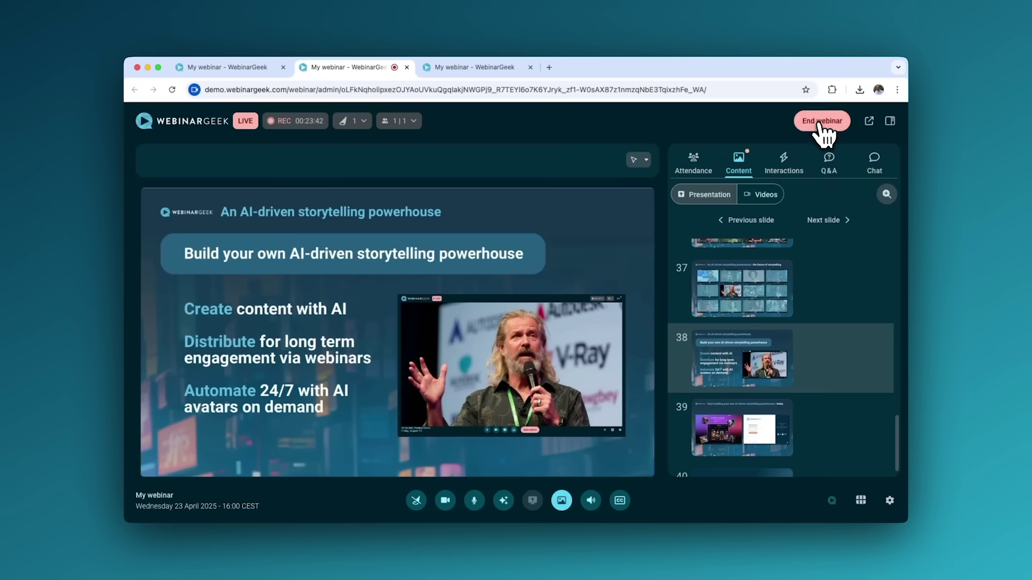
- End the webinar for everyone and add a 'What did you like about the webinar?' text question plus a checkbox question
{"action": "left_click", "coordinate": [822, 123]}
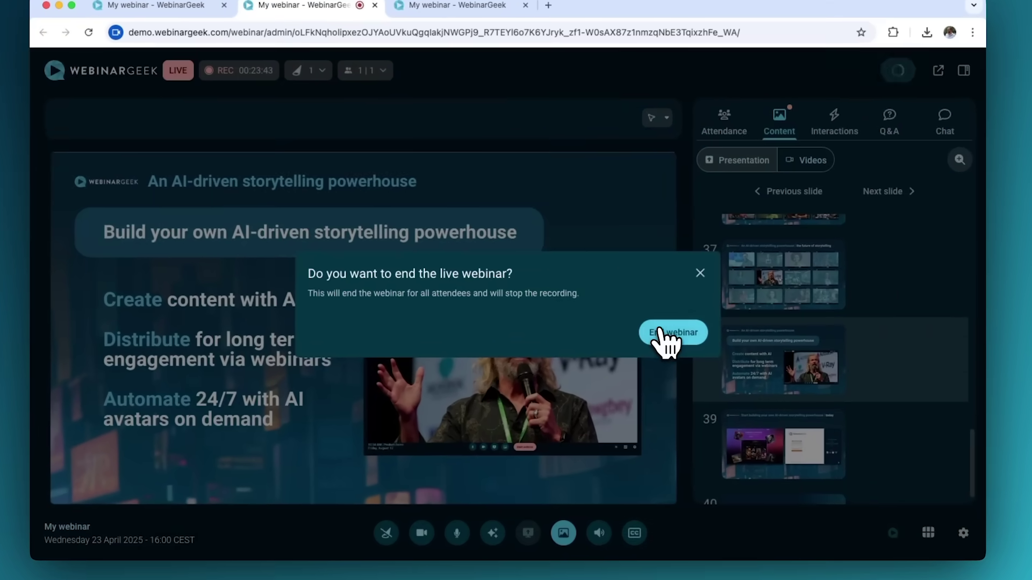
{"action": "left_click", "coordinate": [661, 331]}
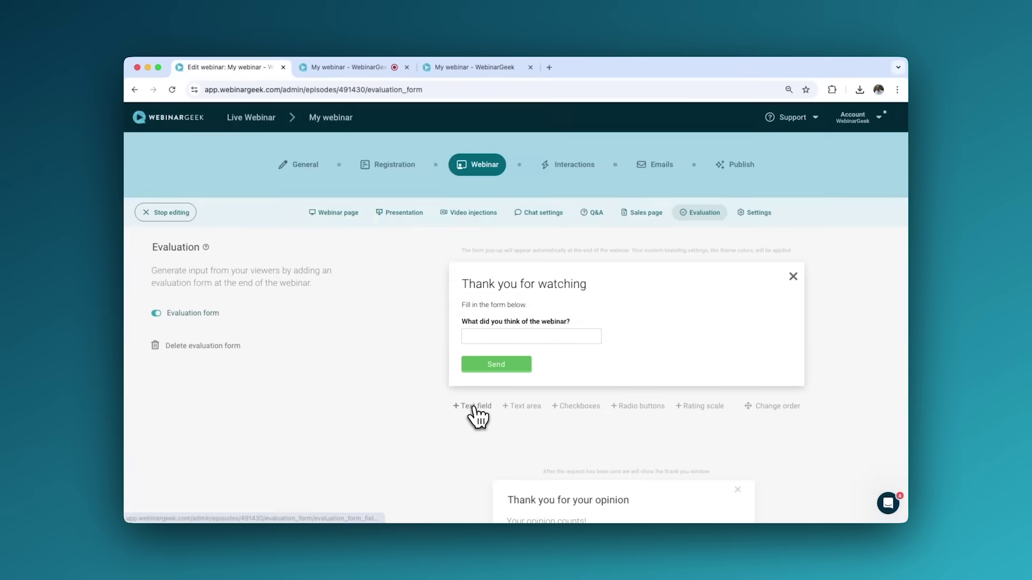
{"action": "left_click", "coordinate": [472, 415]}
{"action": "type", "text": "What did you like about the webinar?"}
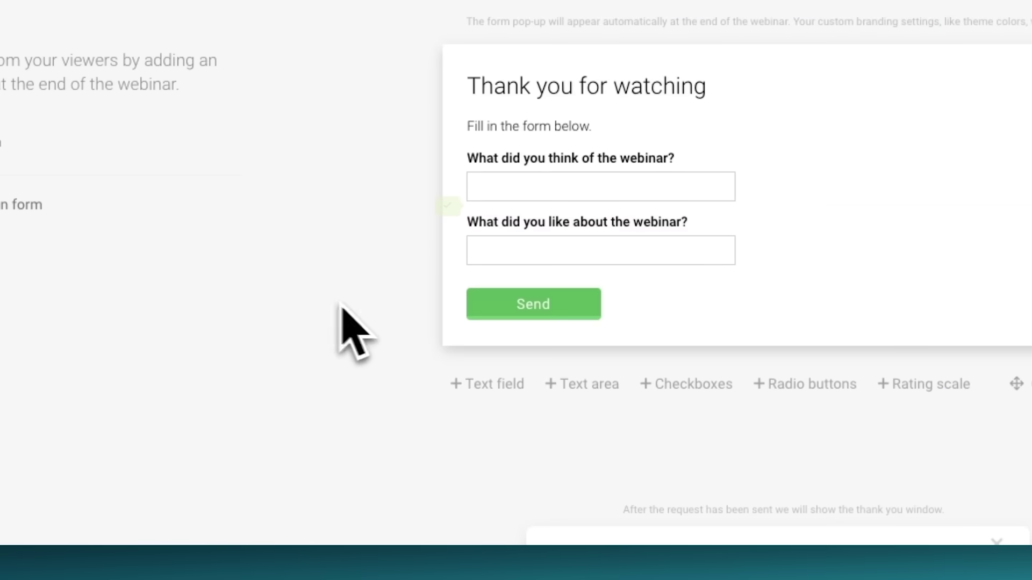
{"action": "left_click", "coordinate": [667, 384]}
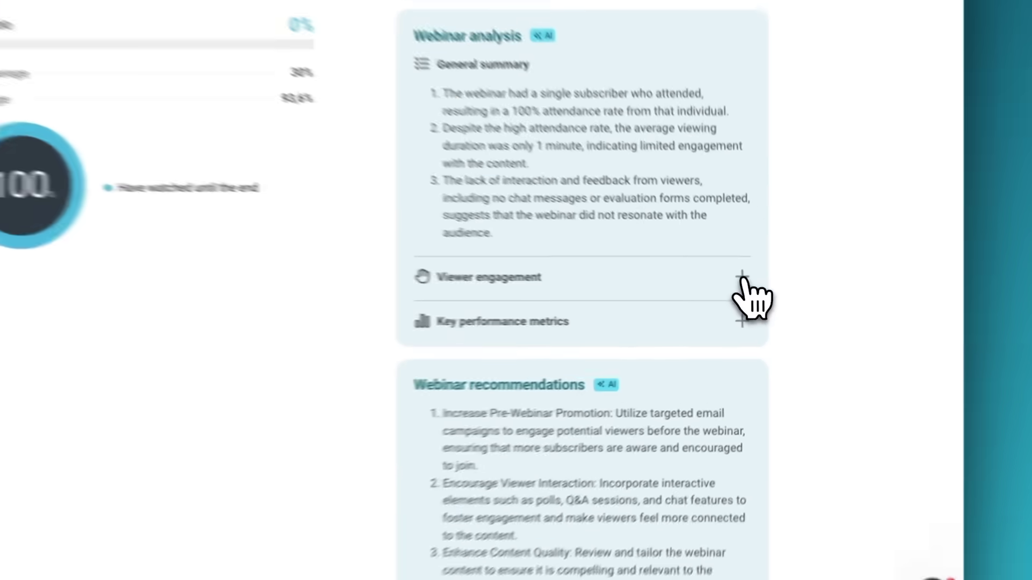
- Expand the Viewer engagement and Key performance metrics analyses and select recommendation 2's text
{"action": "left_click", "coordinate": [765, 298]}
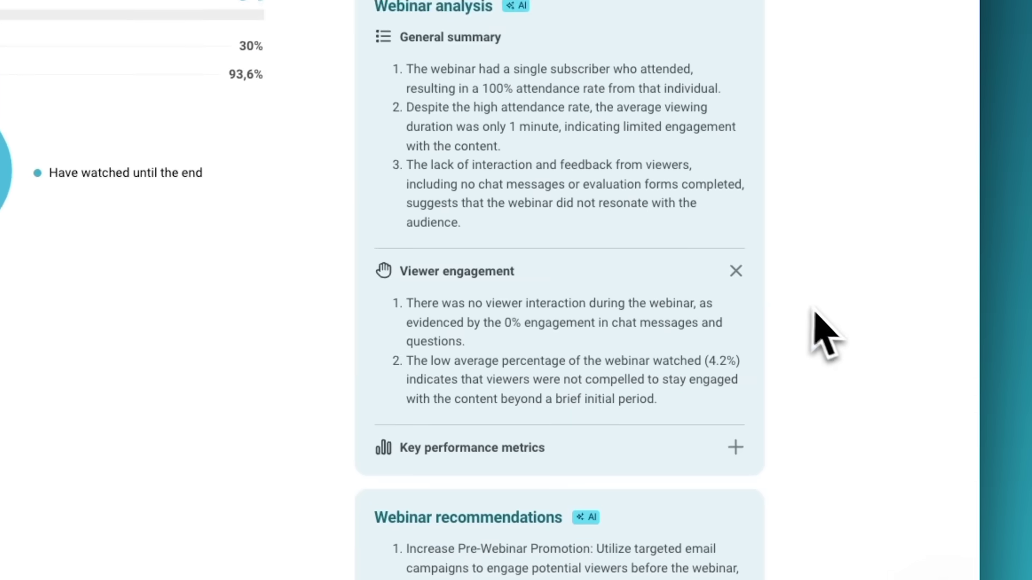
{"action": "scroll", "coordinate": [817, 344], "scroll_direction": "down", "scroll_amount": 3}
{"action": "left_click", "coordinate": [735, 254]}
{"action": "scroll", "coordinate": [811, 364], "scroll_direction": "down", "scroll_amount": 2}
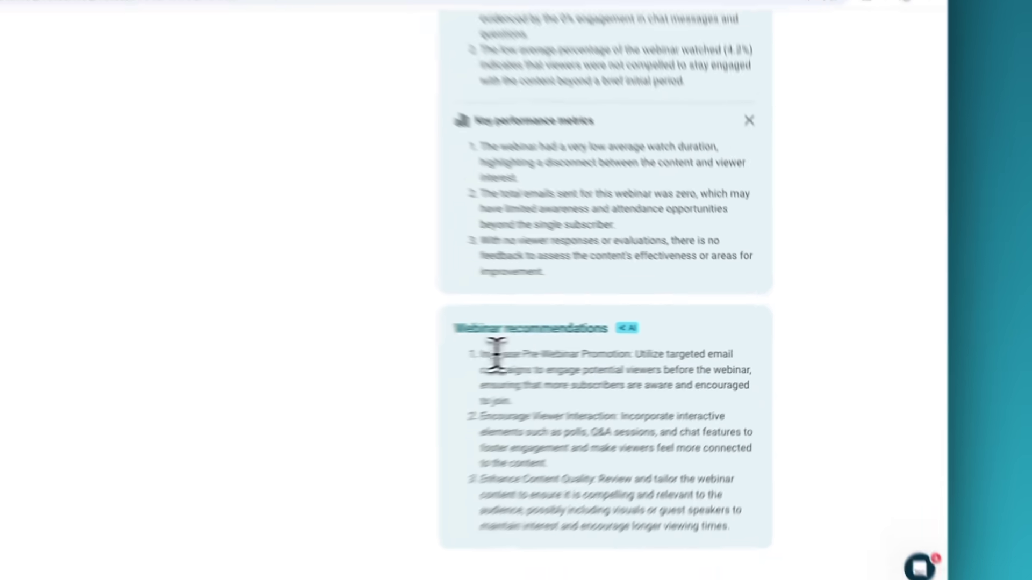
{"action": "left_click_drag", "start_coordinate": [404, 408], "coordinate": [452, 464]}
{"action": "left_click_drag", "start_coordinate": [460, 408], "coordinate": [628, 430]}
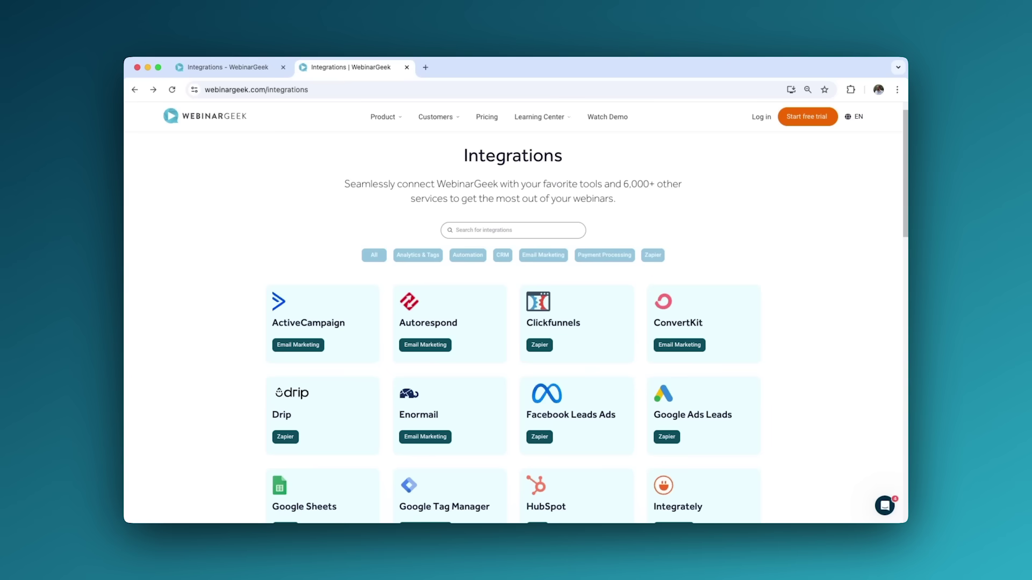
- View the HubSpot and ActiveCampaign integration details, then expand the Zapier account integration row
{"action": "scroll", "coordinate": [515, 322], "scroll_direction": "down", "scroll_amount": 3}
{"action": "left_click", "coordinate": [570, 434]}
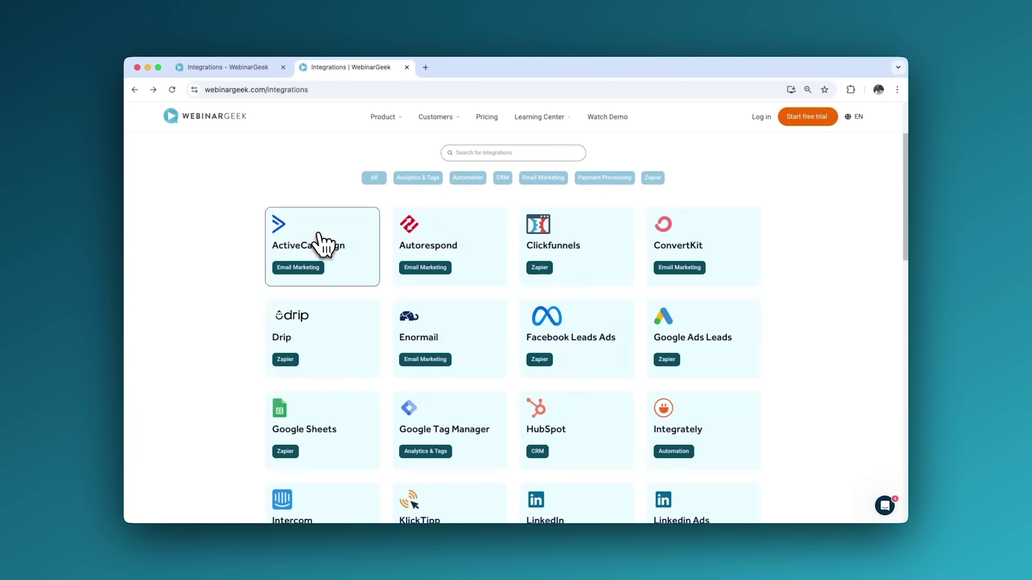
{"action": "left_click", "coordinate": [315, 247]}
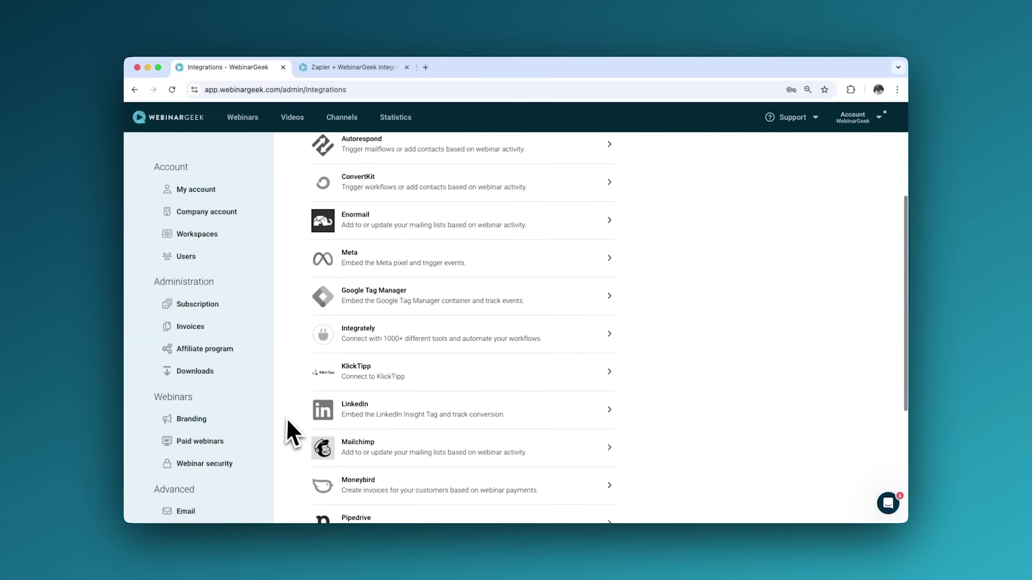
{"action": "scroll", "coordinate": [288, 433], "scroll_direction": "down", "scroll_amount": 4}
{"action": "left_click", "coordinate": [466, 356]}
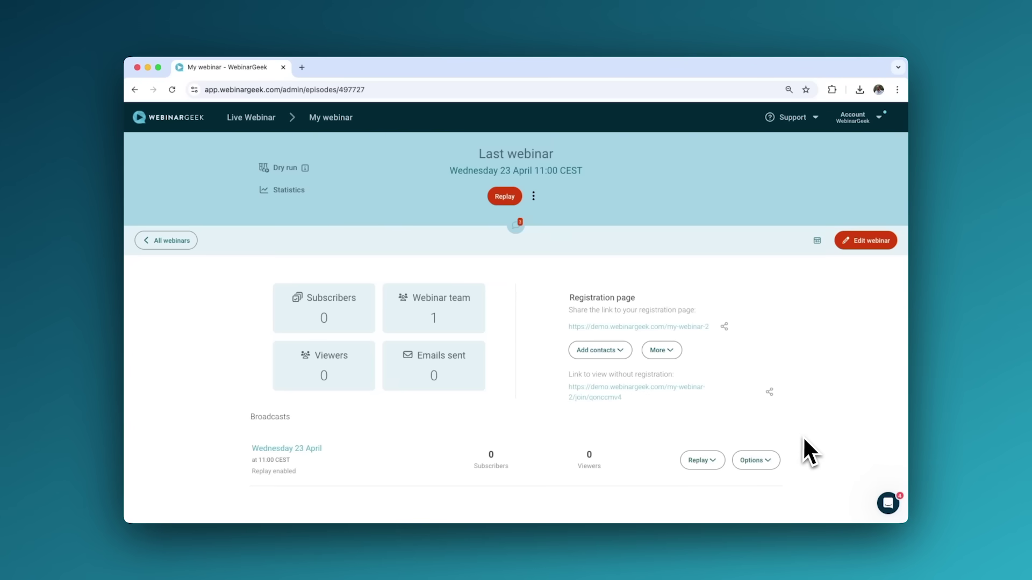
- Review the broadcast's replay settings, then create an on-demand webinar from the recording
{"action": "scroll", "coordinate": [801, 440], "scroll_direction": "down", "scroll_amount": 3}
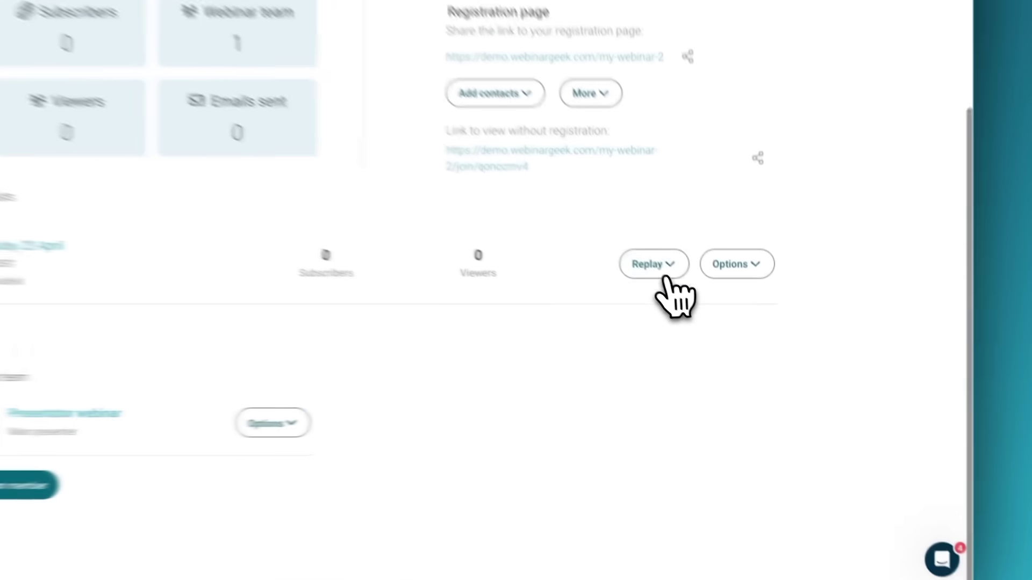
{"action": "left_click", "coordinate": [656, 266]}
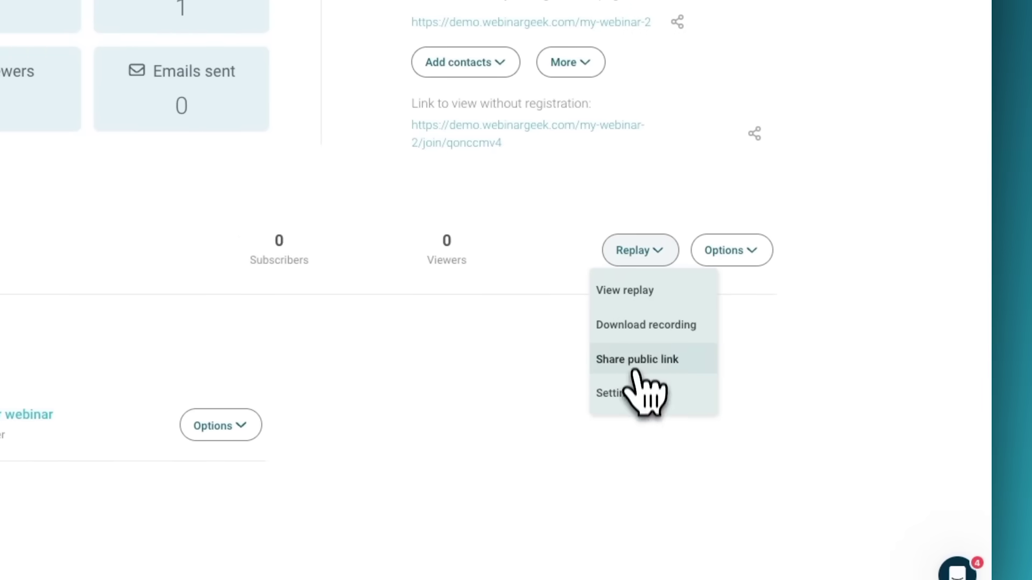
{"action": "left_click", "coordinate": [634, 393]}
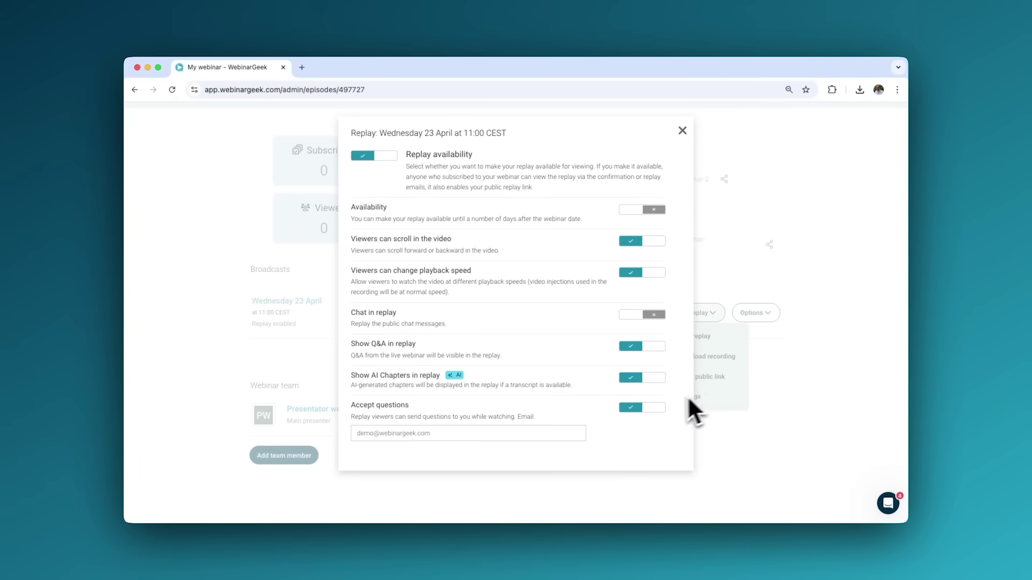
{"action": "left_click", "coordinate": [681, 131]}
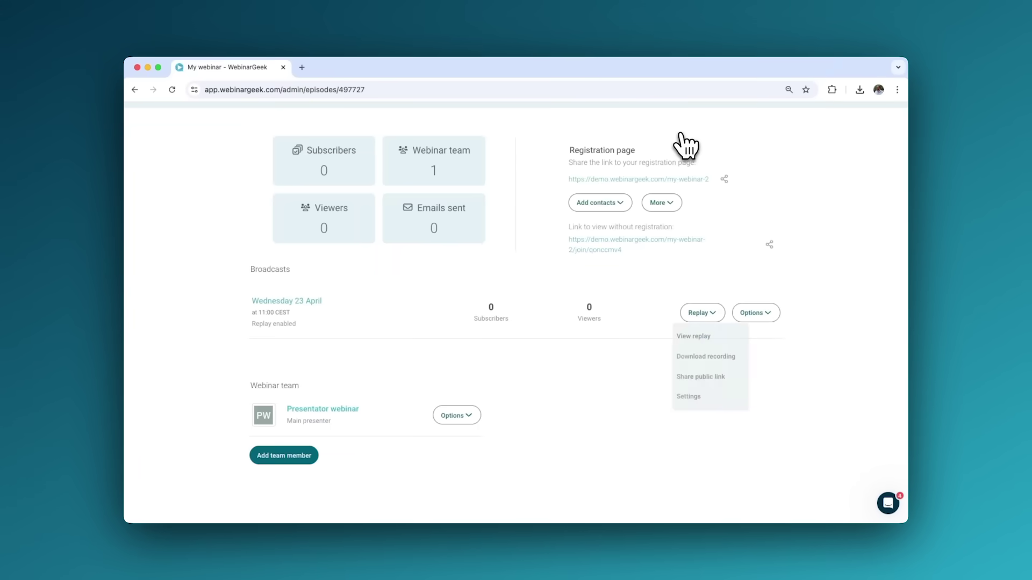
{"action": "left_click", "coordinate": [750, 311]}
{"action": "left_click", "coordinate": [763, 357]}
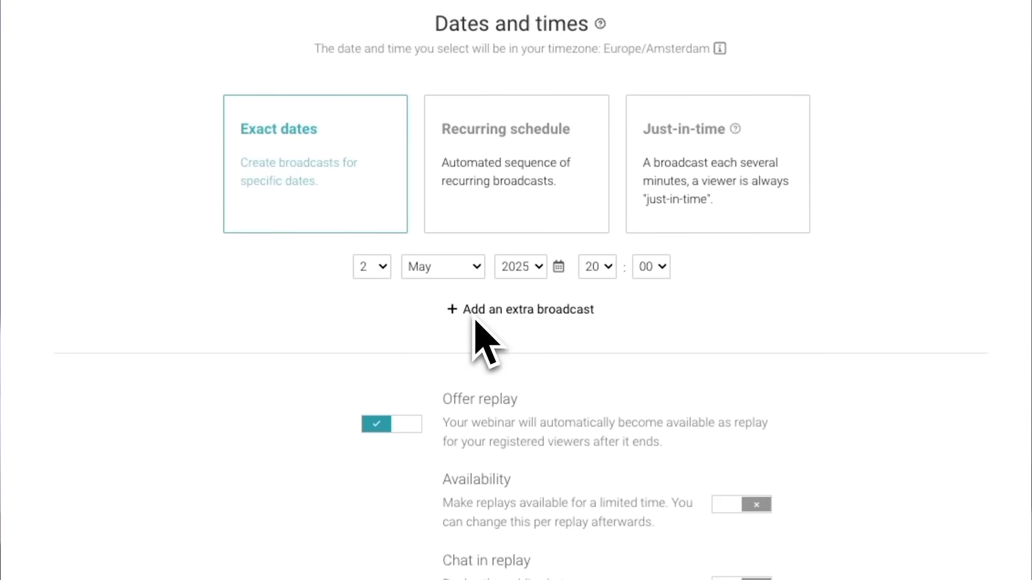
- Add four extra automated broadcasts on days 3, 4, 5 and 6
{"action": "left_click", "coordinate": [475, 317]}
{"action": "left_click", "coordinate": [371, 305]}
{"action": "left_click", "coordinate": [371, 324]}
{"action": "left_click", "coordinate": [473, 347]}
{"action": "left_click", "coordinate": [376, 342]}
{"action": "left_click", "coordinate": [386, 392]}
{"action": "left_click", "coordinate": [462, 383]}
{"action": "left_click", "coordinate": [376, 378]}
{"action": "left_click", "coordinate": [371, 438]}
{"action": "left_click", "coordinate": [483, 422]}
{"action": "left_click", "coordinate": [385, 420]}
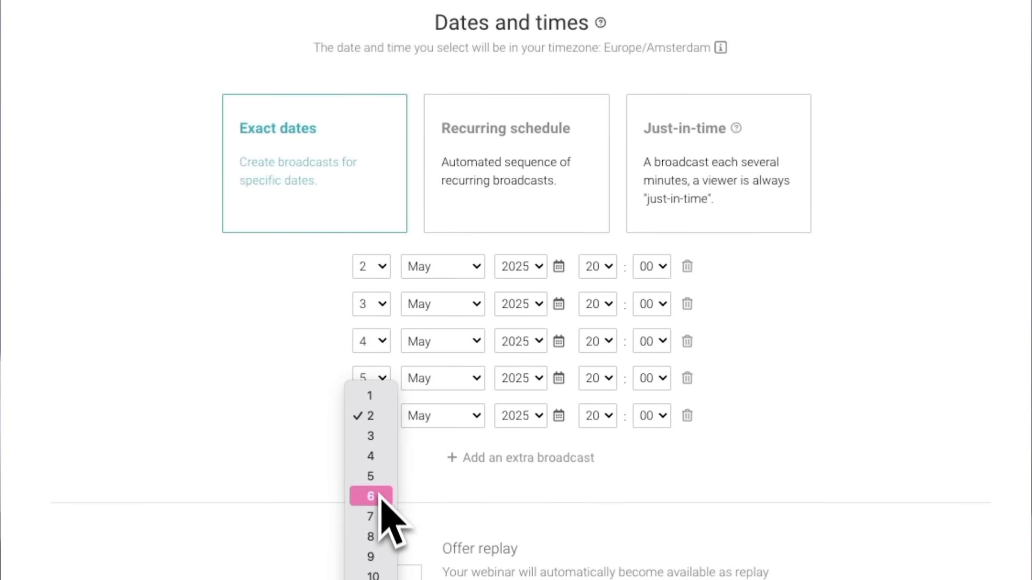
{"action": "left_click", "coordinate": [379, 495]}
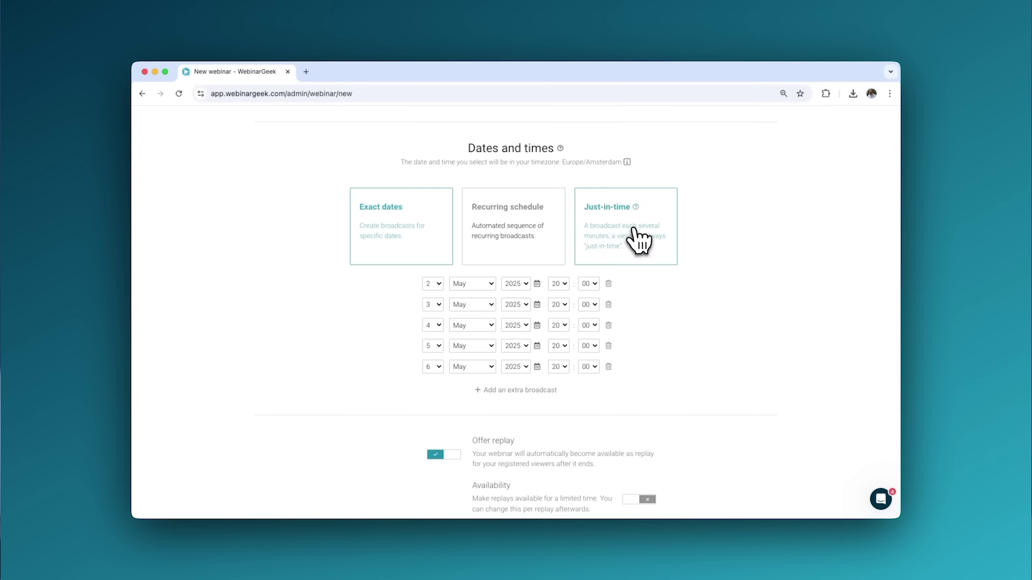
- Switch to just-in-time broadcasts, keeping the 5-minute interval
{"action": "left_click", "coordinate": [639, 241]}
{"action": "left_click", "coordinate": [544, 285]}
{"action": "key", "text": "Escape"}
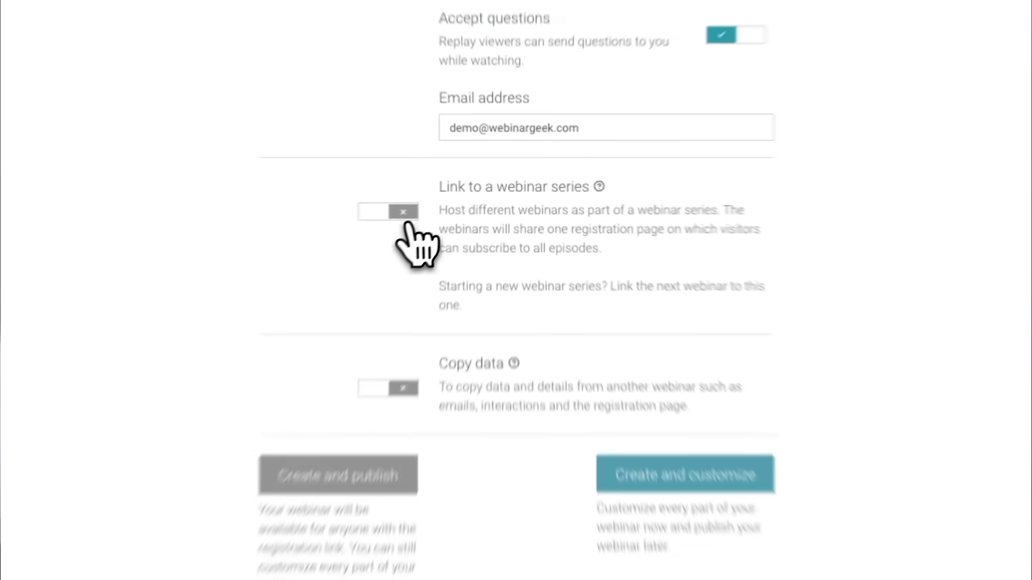
- Link the webinar to the series 'My webinar series'
{"action": "left_click", "coordinate": [390, 215]}
{"action": "left_click", "coordinate": [572, 327]}
{"action": "left_click", "coordinate": [403, 410]}
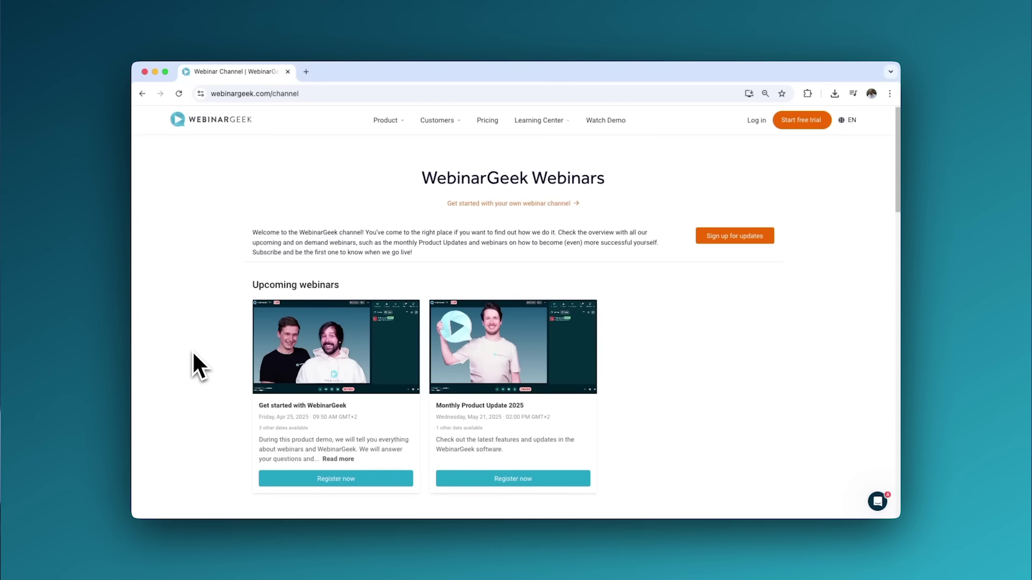
{"action": "scroll", "coordinate": [192, 350], "scroll_direction": "down", "scroll_amount": 10}
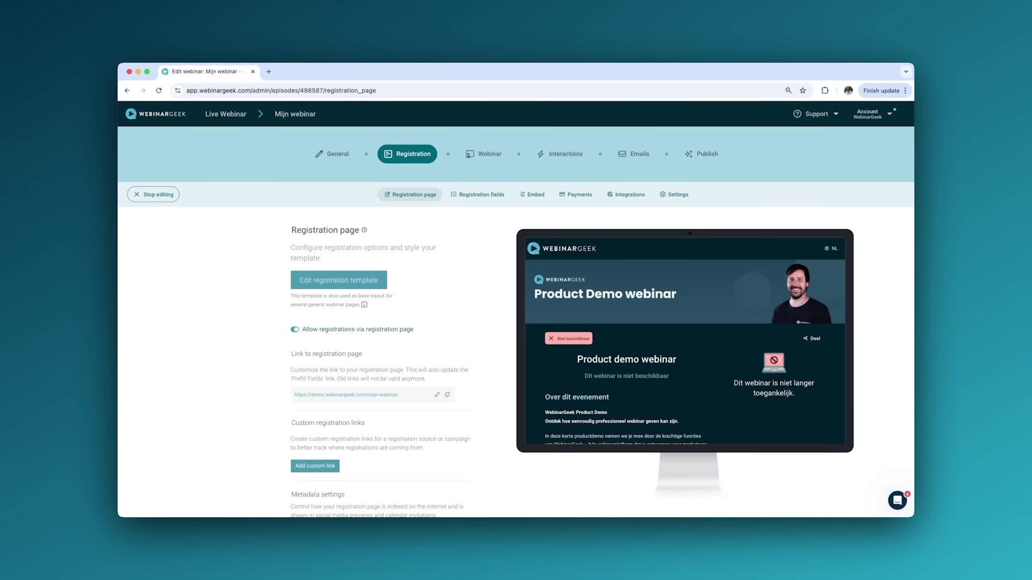
- Choose the Inline embed option under Registration's Embed tab and scroll through its code and preview
{"action": "scroll", "coordinate": [516, 309], "scroll_direction": "down", "scroll_amount": 5}
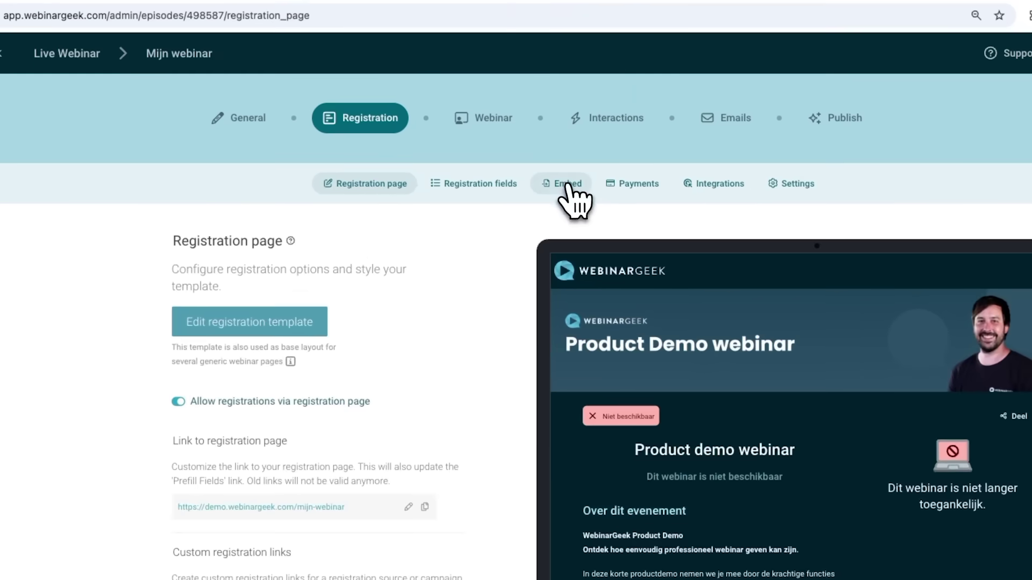
{"action": "left_click", "coordinate": [563, 185]}
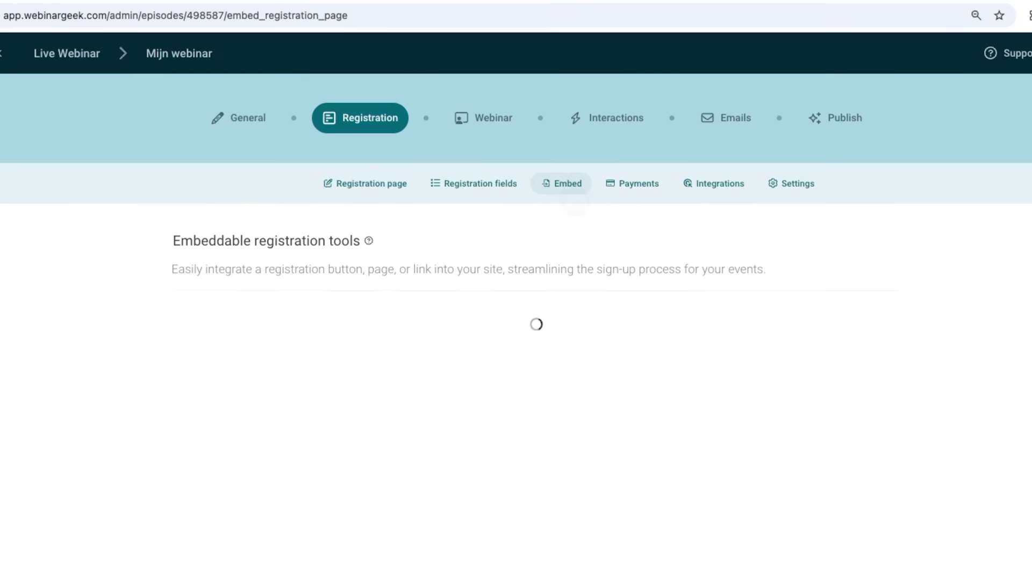
{"action": "left_click", "coordinate": [544, 368]}
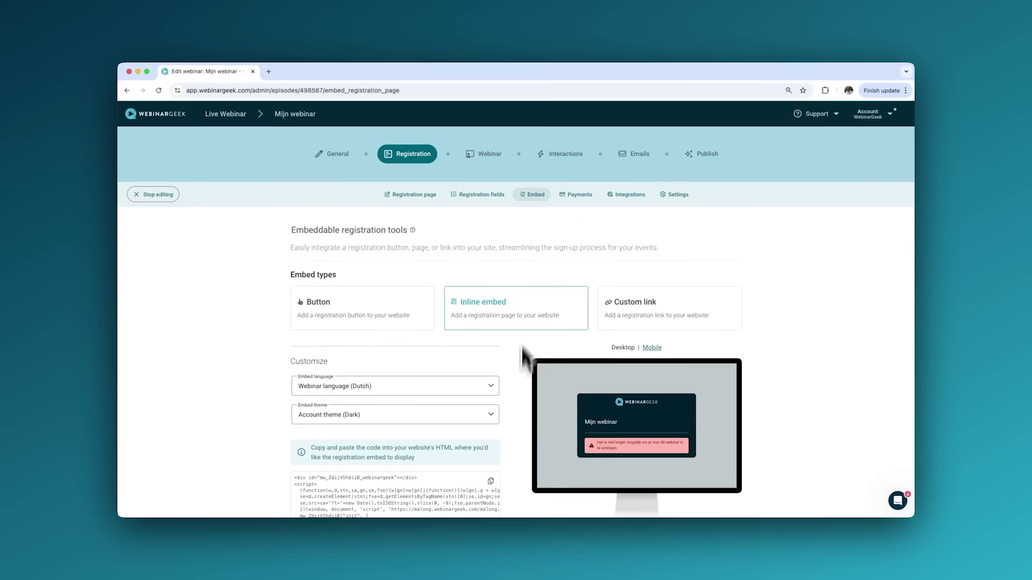
{"action": "scroll", "coordinate": [518, 459], "scroll_direction": "down", "scroll_amount": 2}
{"action": "scroll", "coordinate": [516, 310], "scroll_direction": "down", "scroll_amount": 1}
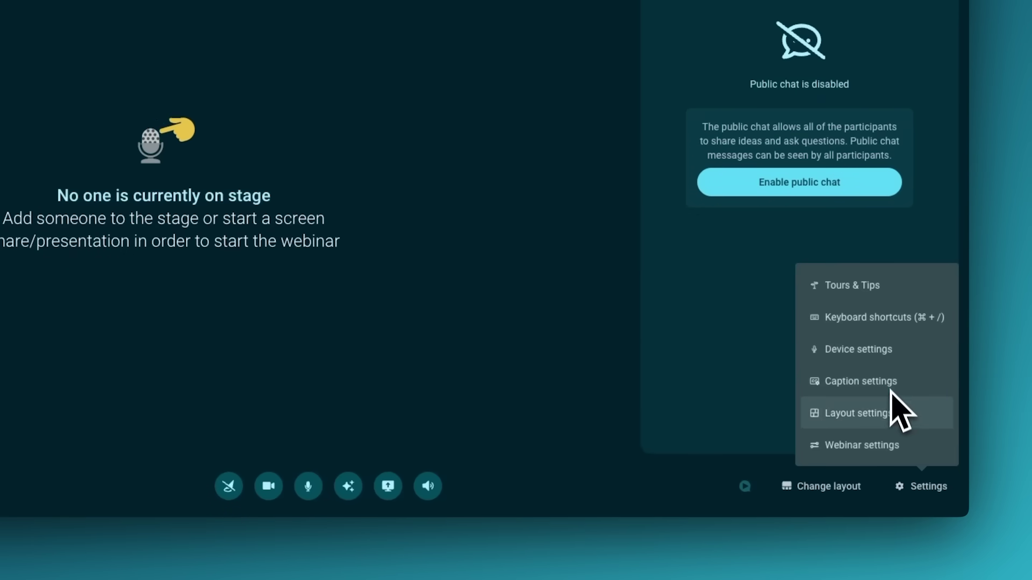
- Open Layout settings from the Change layout menu to view the Grid Layout options
{"action": "left_click", "coordinate": [844, 485]}
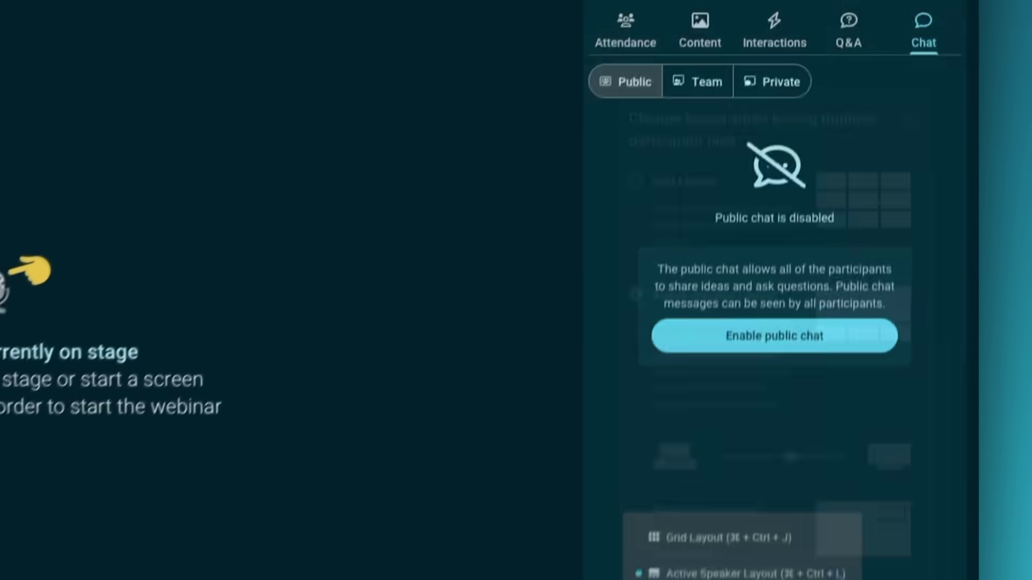
{"action": "left_click", "coordinate": [799, 445]}
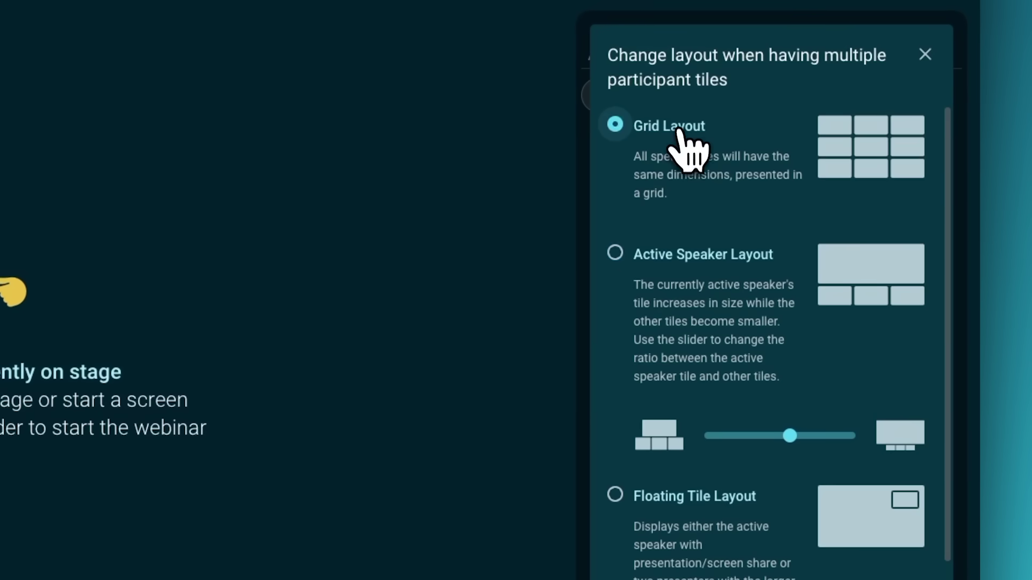
{"action": "scroll", "coordinate": [709, 333], "scroll_direction": "down", "scroll_amount": 3}
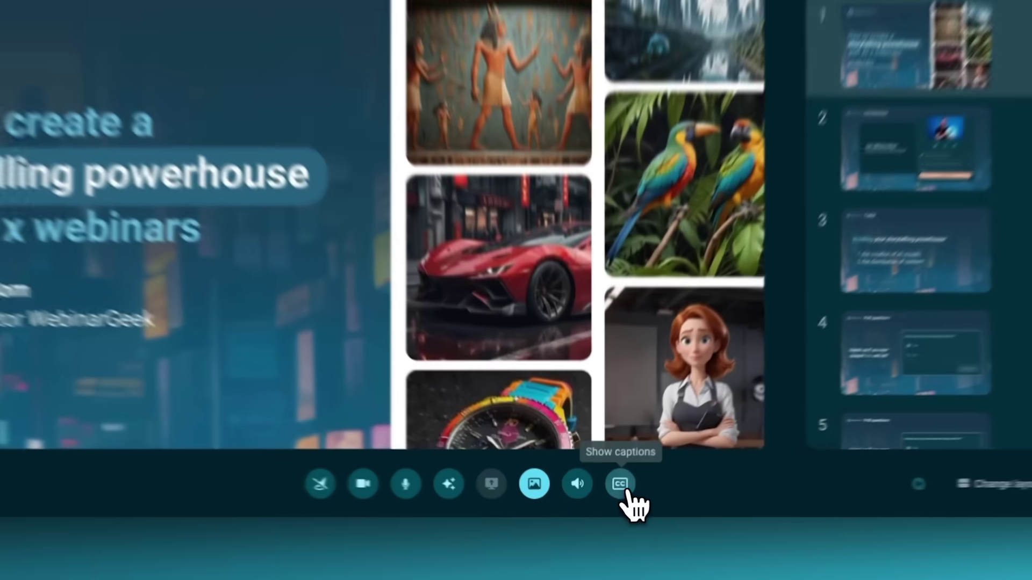
- Turn on live captions with the CC Show captions button
{"action": "left_click", "coordinate": [603, 498]}
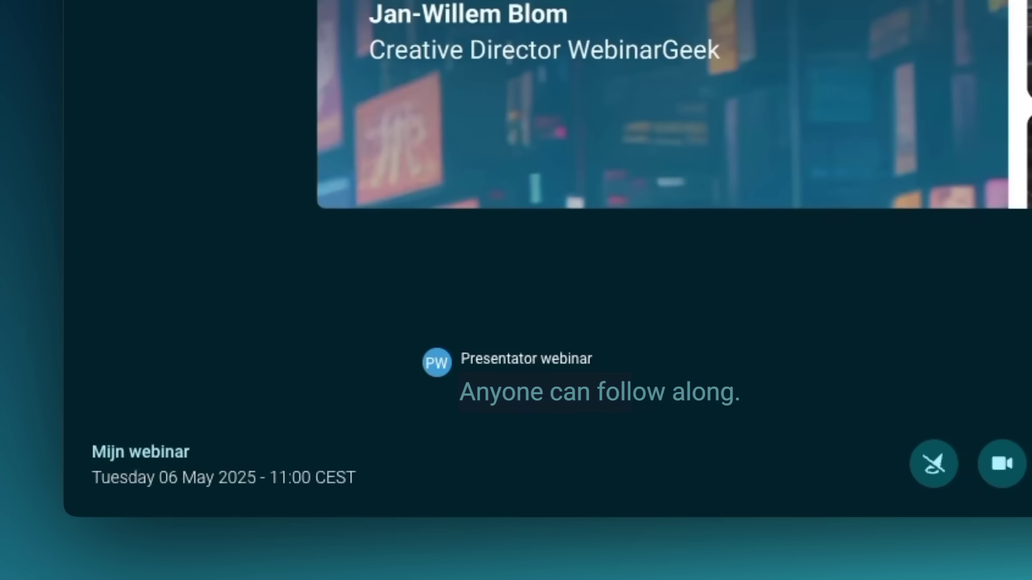